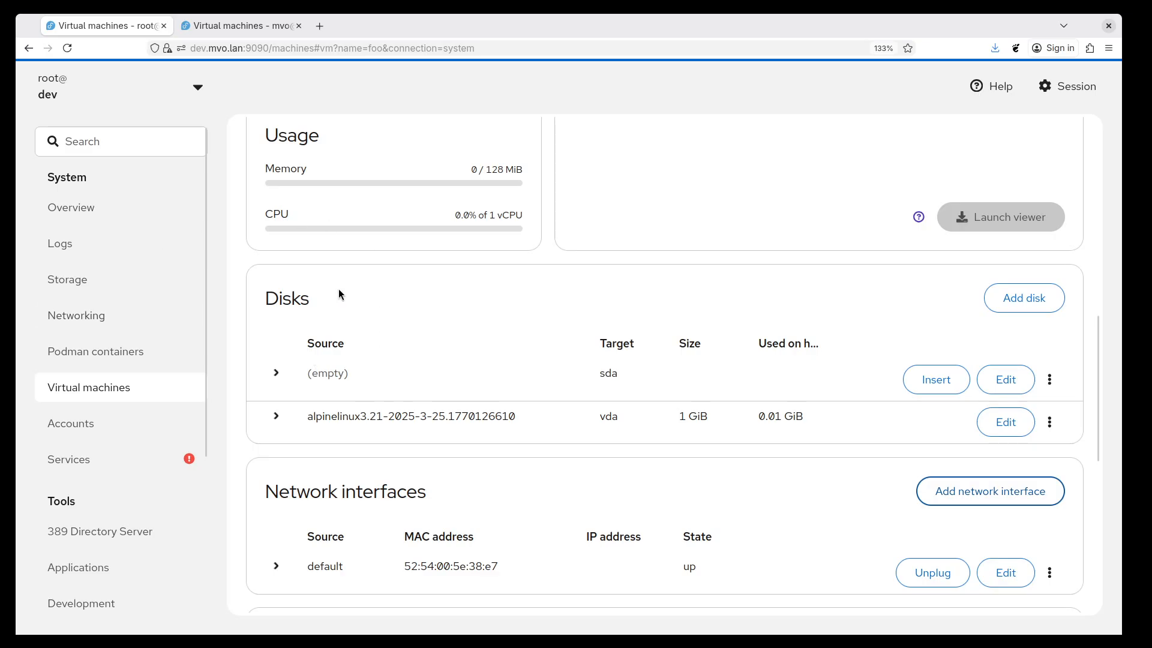
# Step: Switch to the fed40 virtual machine's page and start adding a network interface to it
pyautogui.click(229, 26)
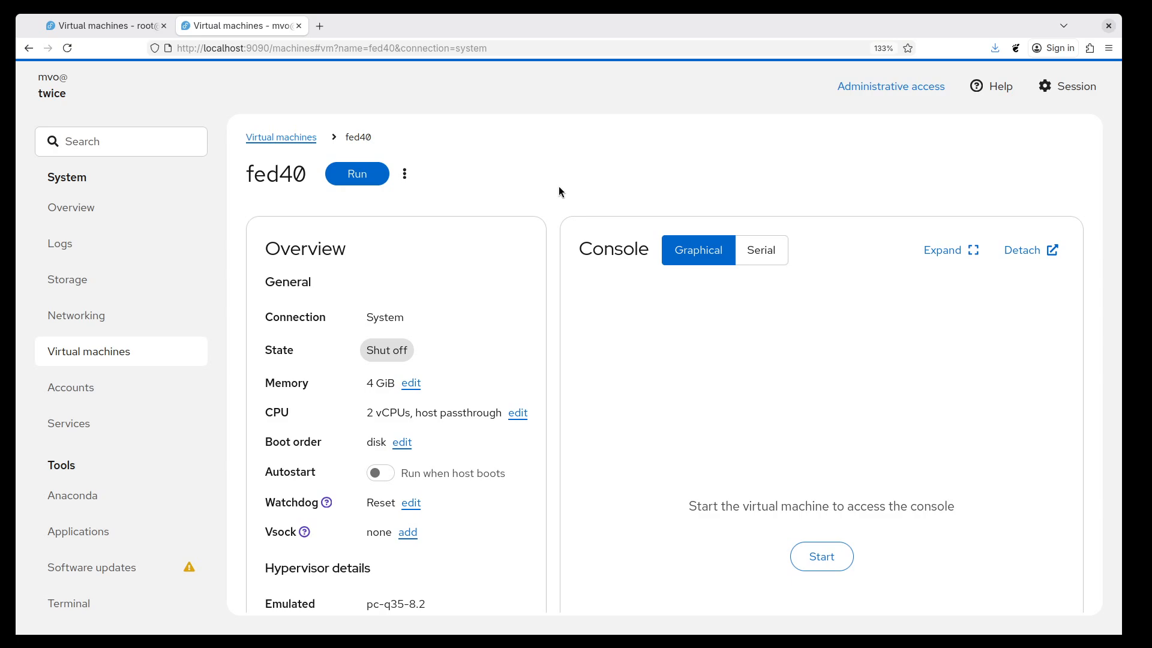
pyautogui.scroll(-7, 549, 191)
pyautogui.scroll(4, 549, 190)
pyautogui.scroll(3, 549, 191)
pyautogui.scroll(-12, 549, 191)
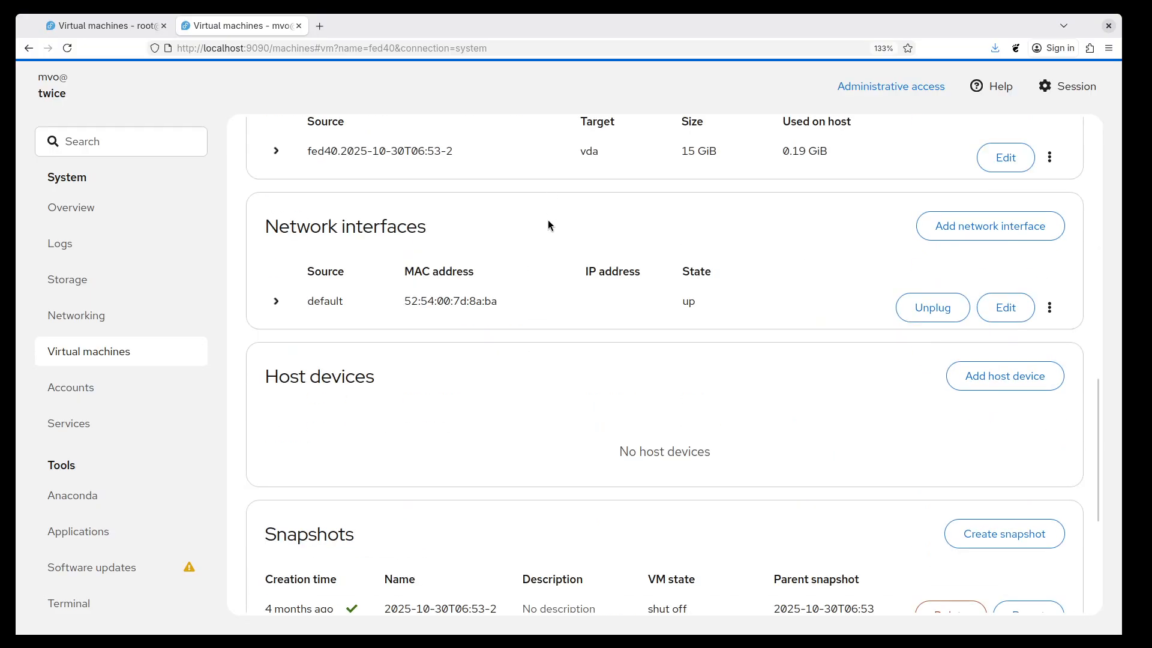
pyautogui.click(994, 231)
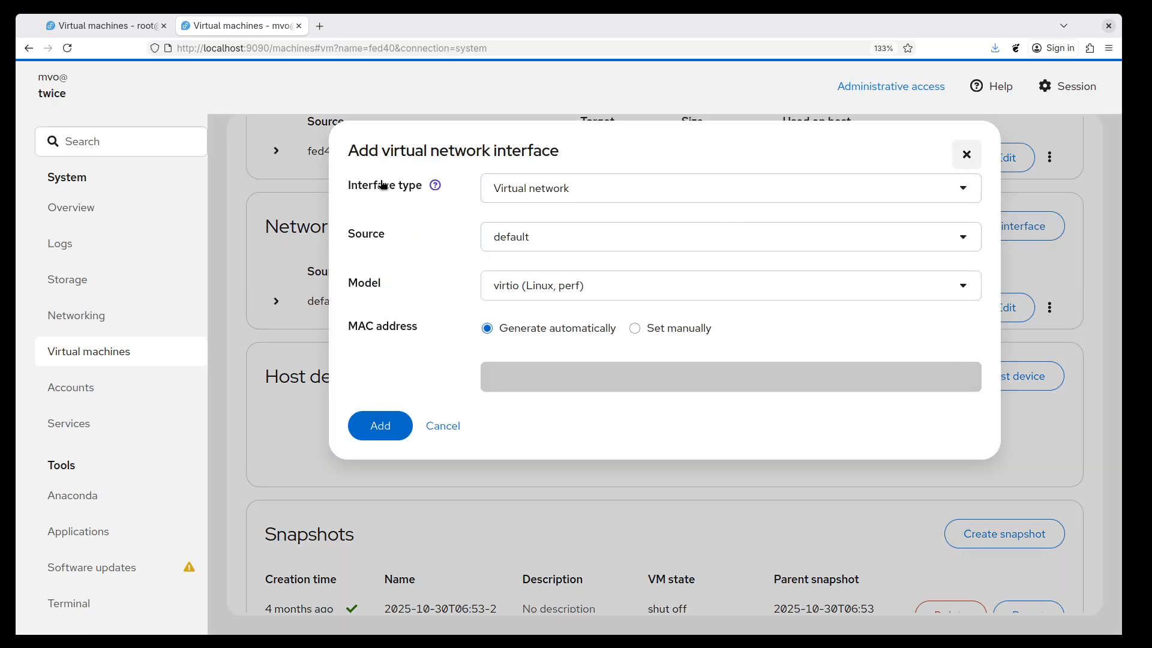
# Step: Set the new fed40 network interface's type to Bridge to LAN
pyautogui.click(556, 187)
pyautogui.click(555, 191)
pyautogui.click(558, 192)
pyautogui.click(552, 234)
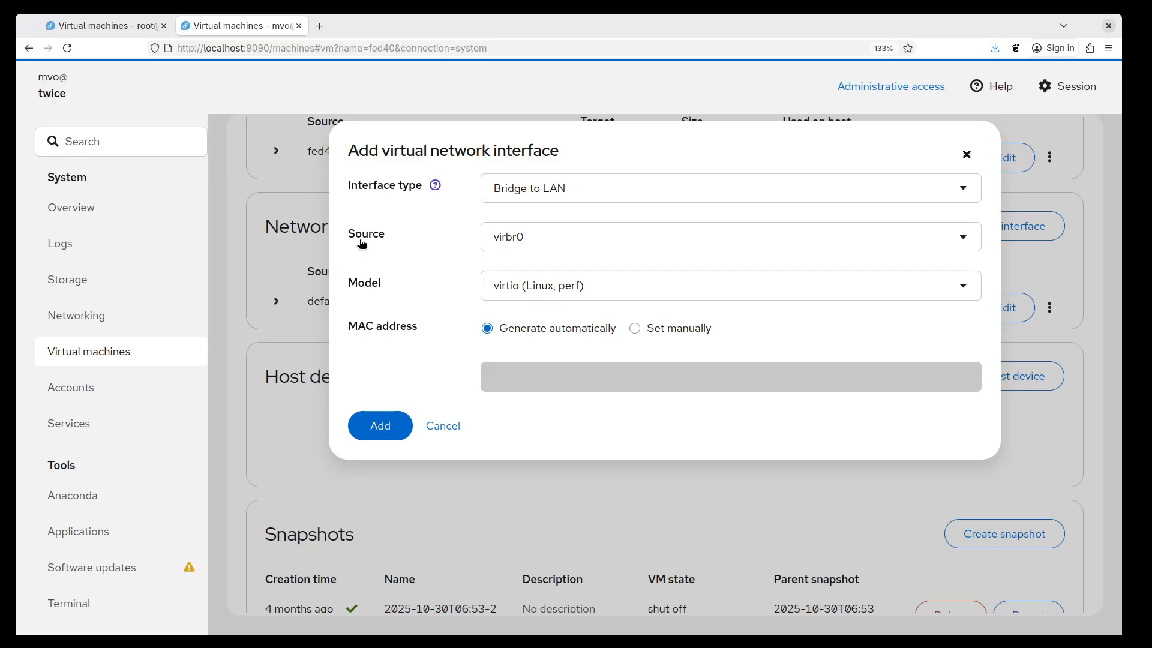
# Step: Check the available bridge sources and read the help on interface types, closing the help when done
pyautogui.click(550, 243)
pyautogui.click(558, 256)
pyautogui.click(436, 186)
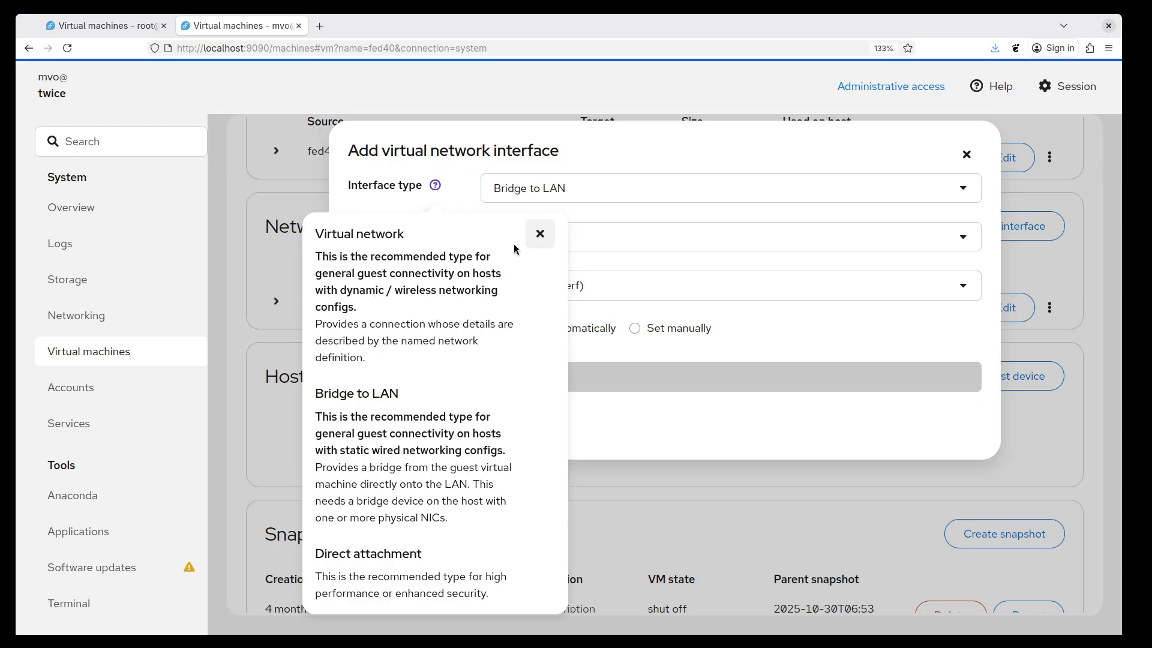
pyautogui.click(539, 234)
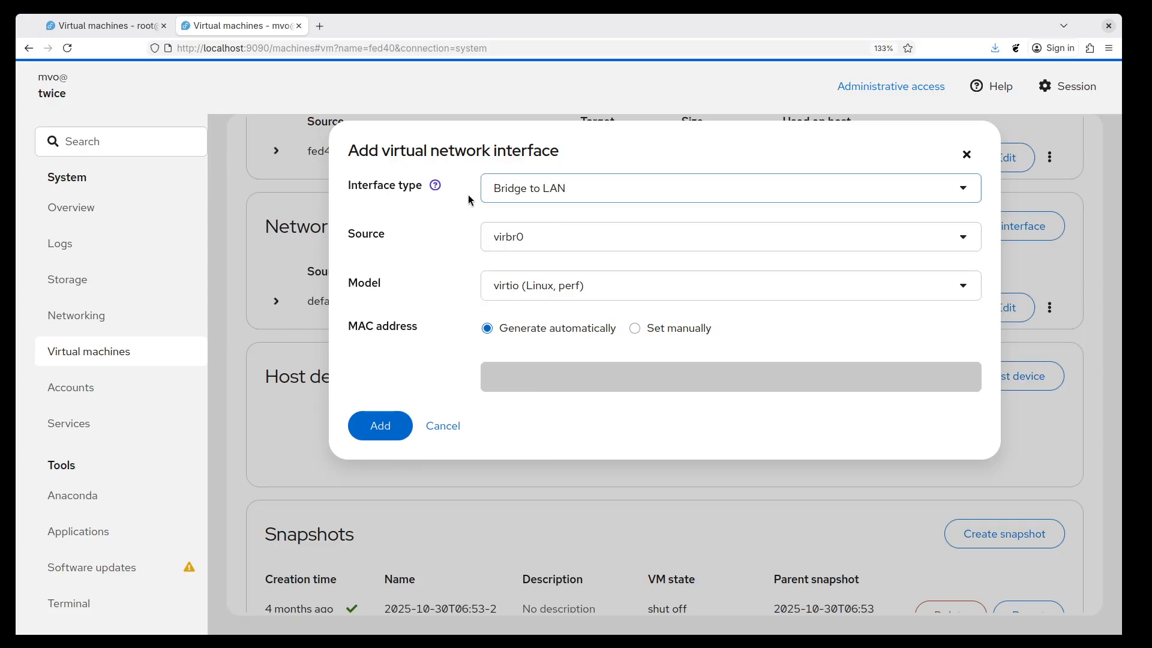
# Step: Start adding a network interface to foo on the dev host and inspect the sources offered for Bridge to LAN
pyautogui.click(113, 31)
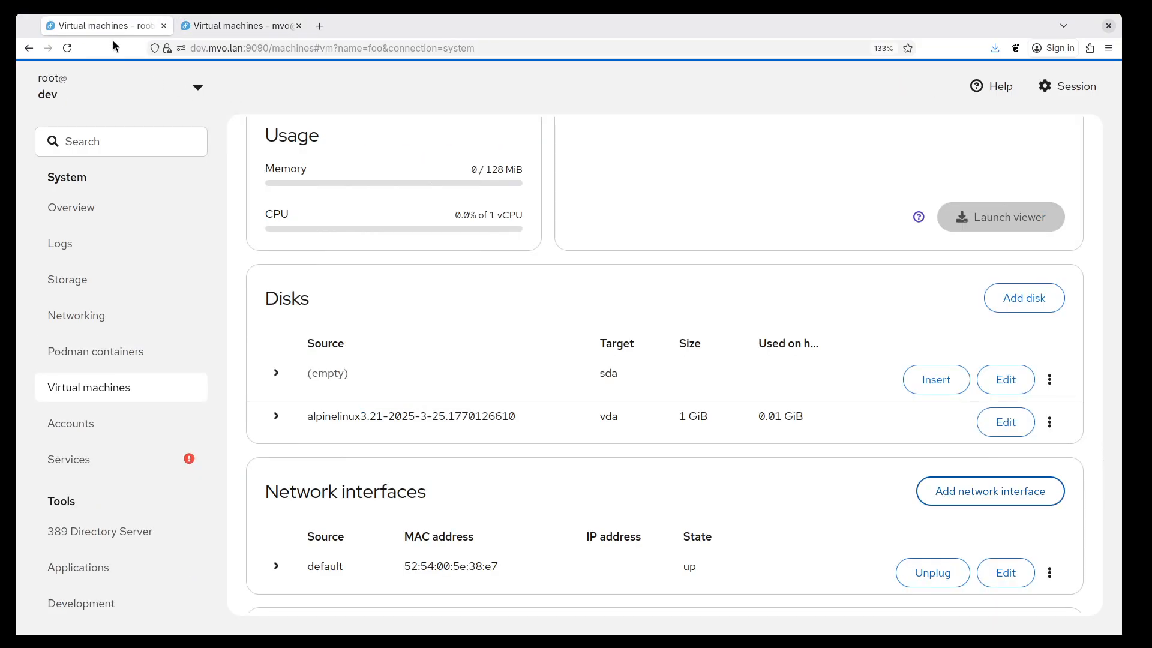
pyautogui.click(980, 496)
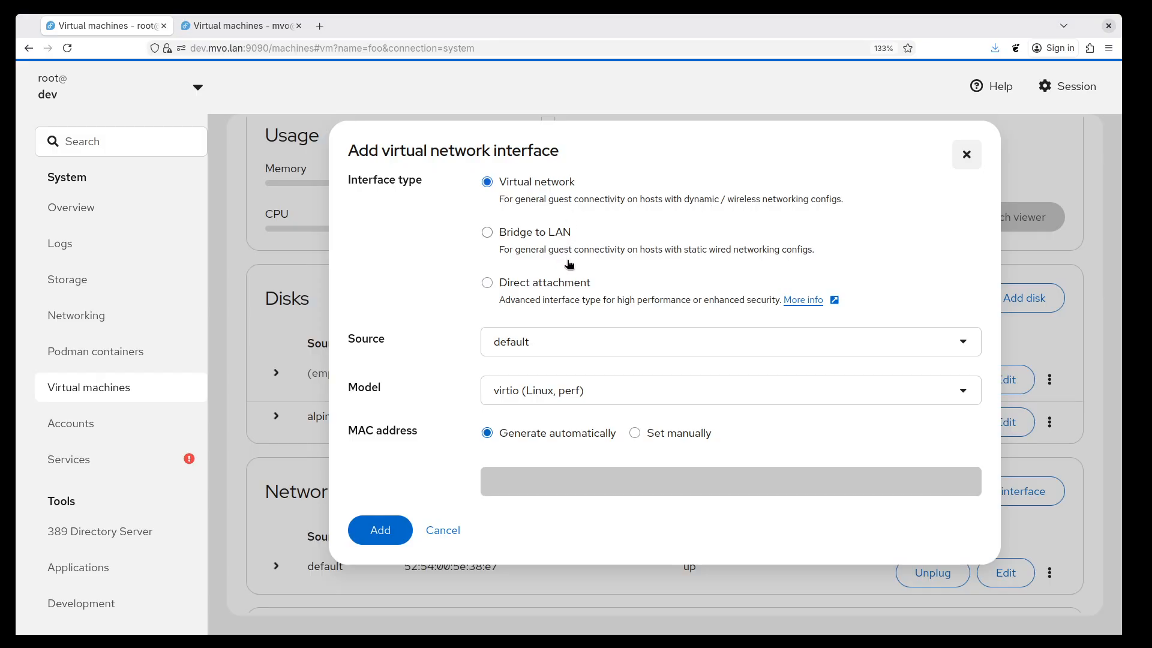
pyautogui.click(487, 233)
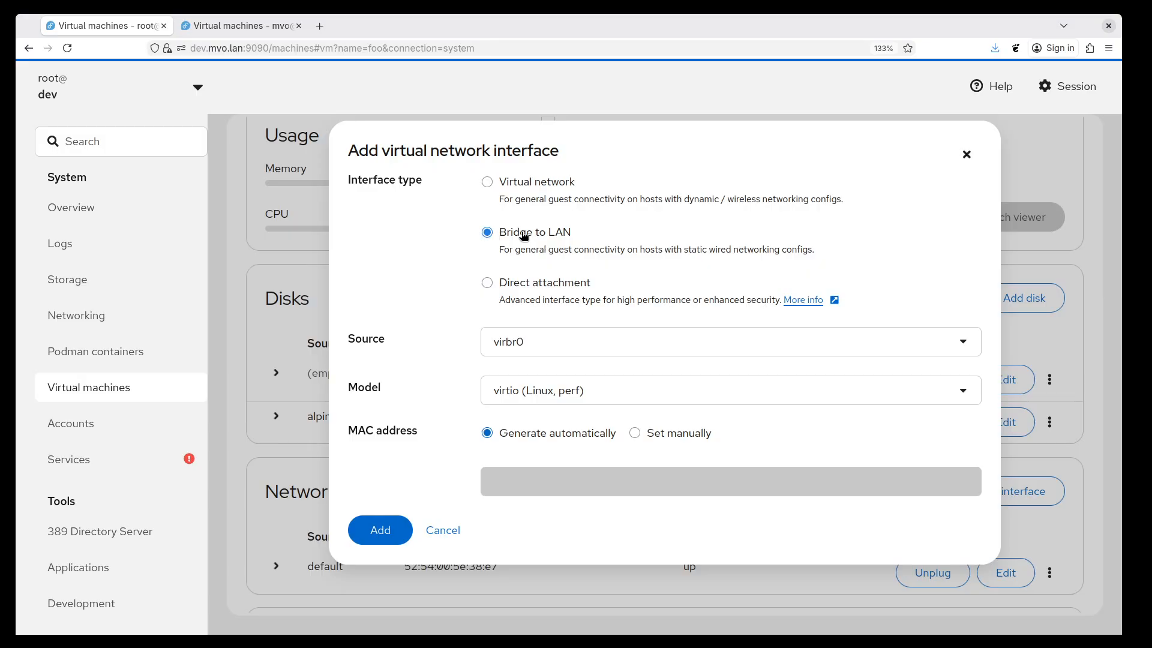
pyautogui.click(540, 345)
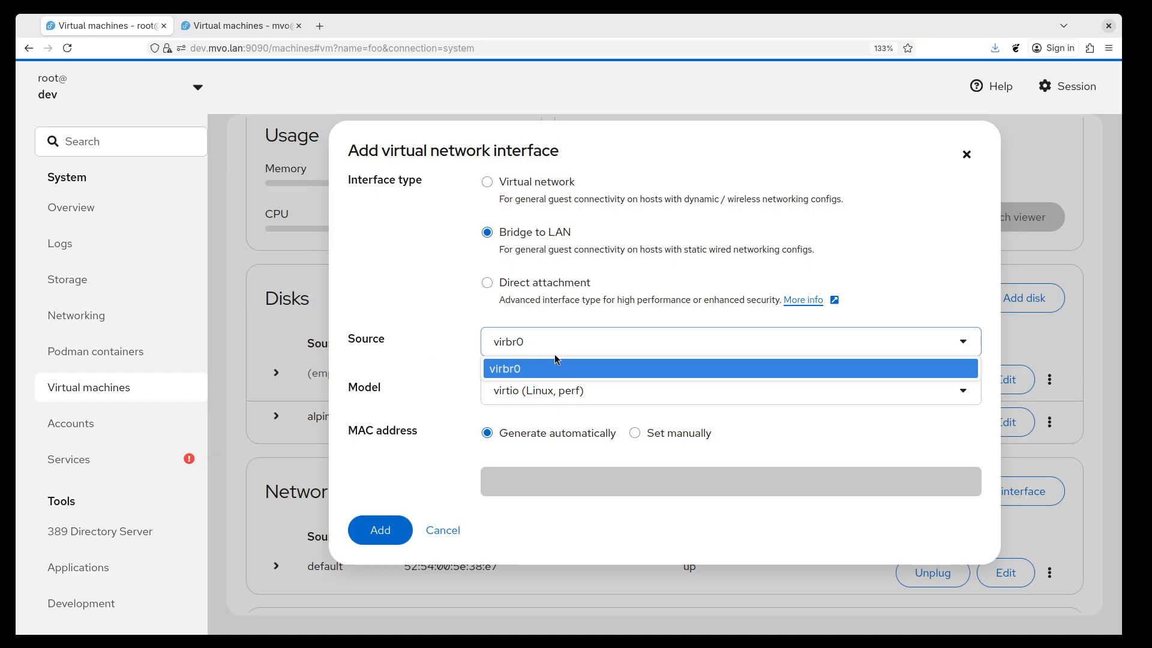
pyautogui.click(533, 339)
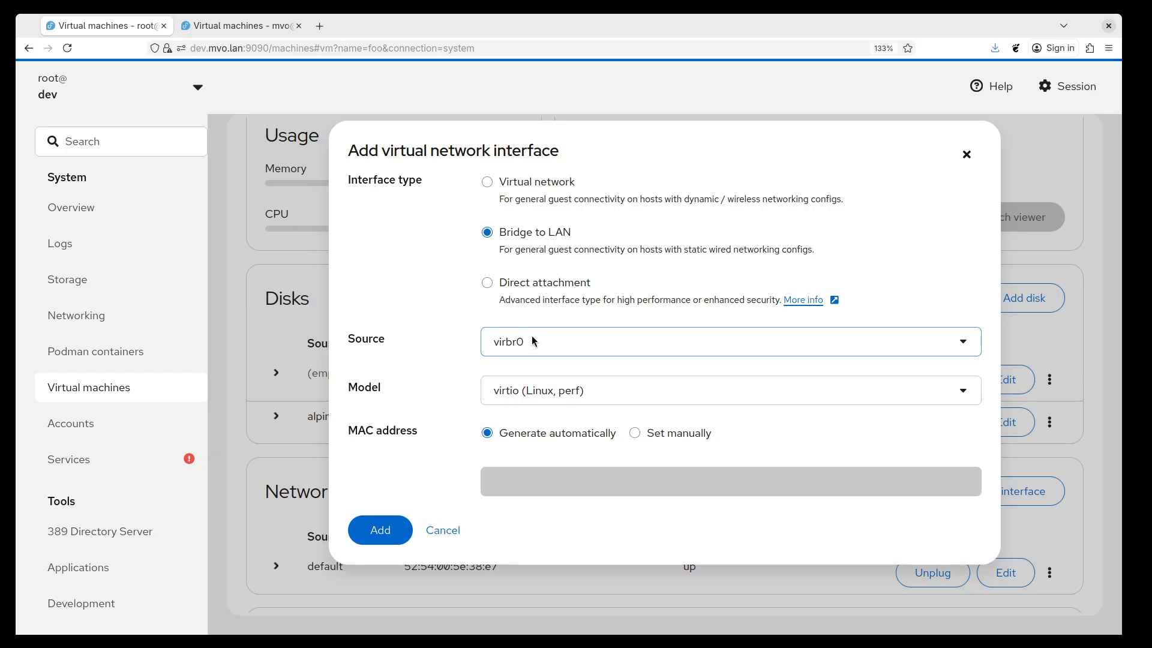
# Step: Inspect the sources offered for Direct attachment, and return the interface type to Virtual network
pyautogui.click(533, 286)
pyautogui.click(532, 335)
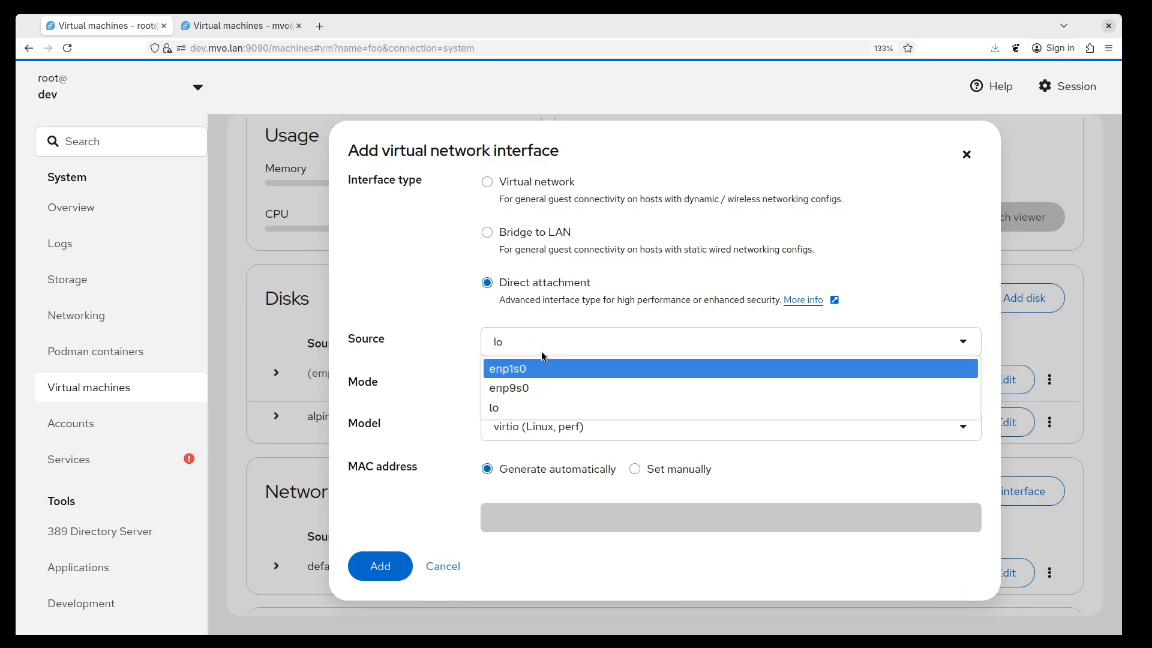
pyautogui.click(530, 414)
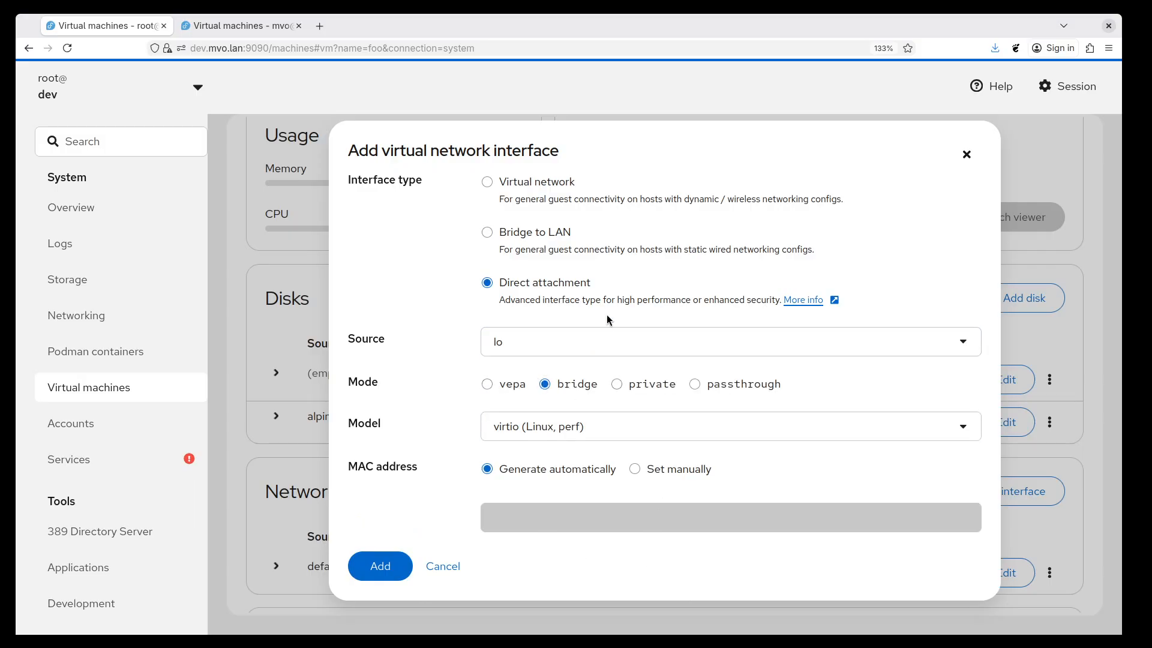
pyautogui.click(546, 191)
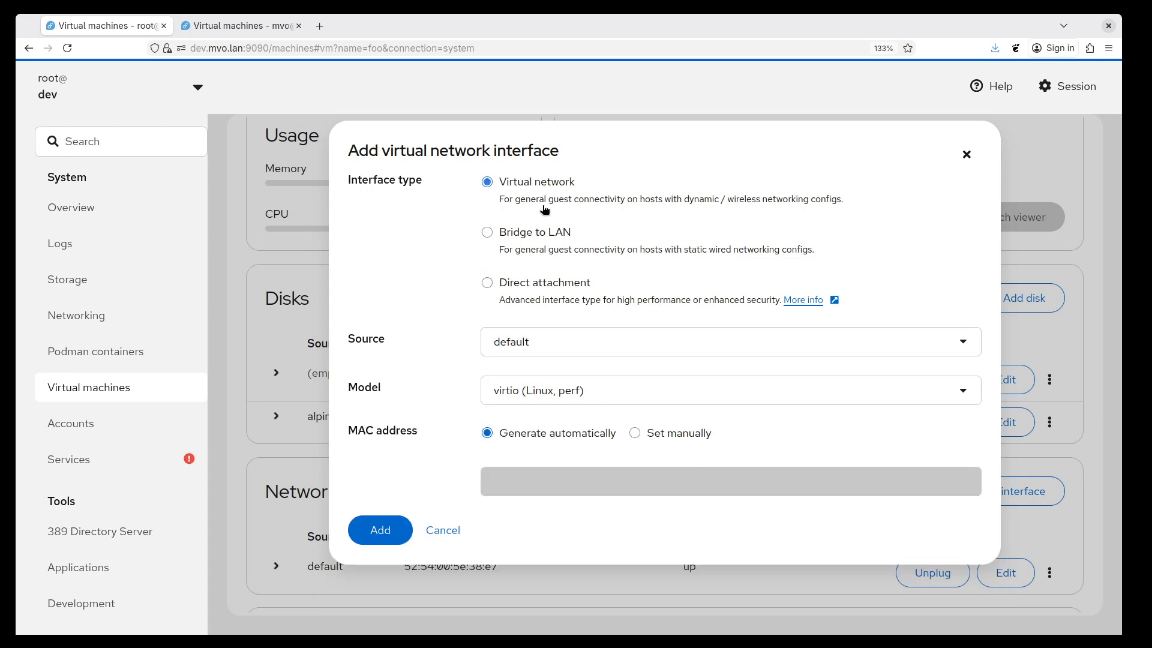
# Step: Switch back to the fed40 virtual machine and cancel adding its network interface
pyautogui.click(246, 34)
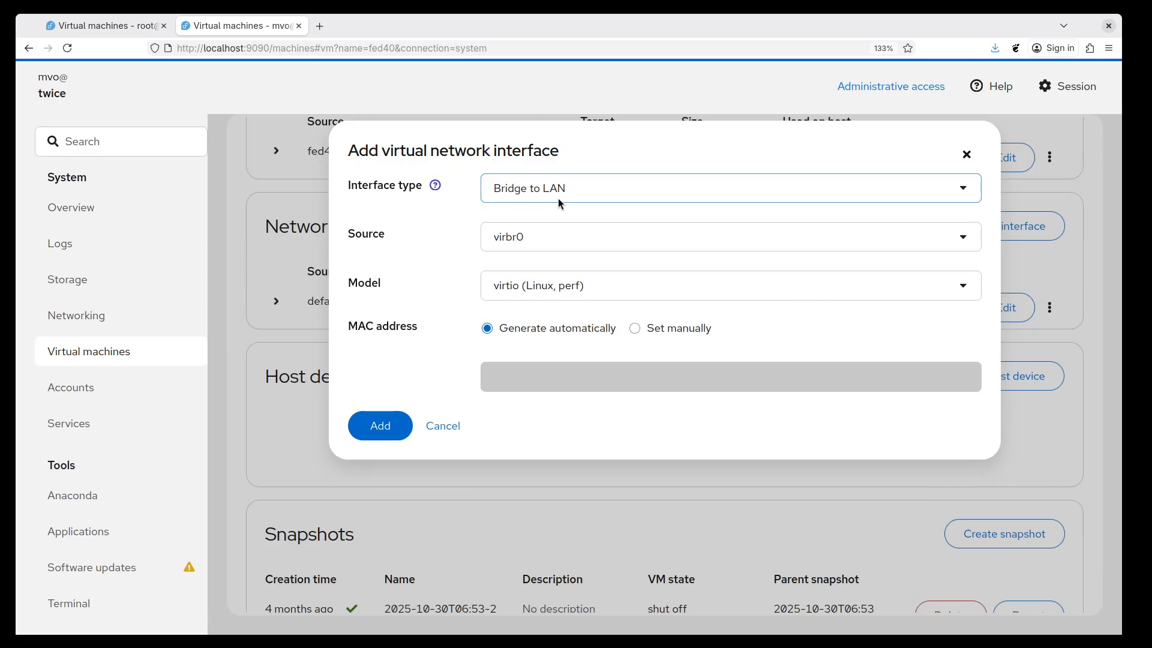
pyautogui.click(442, 426)
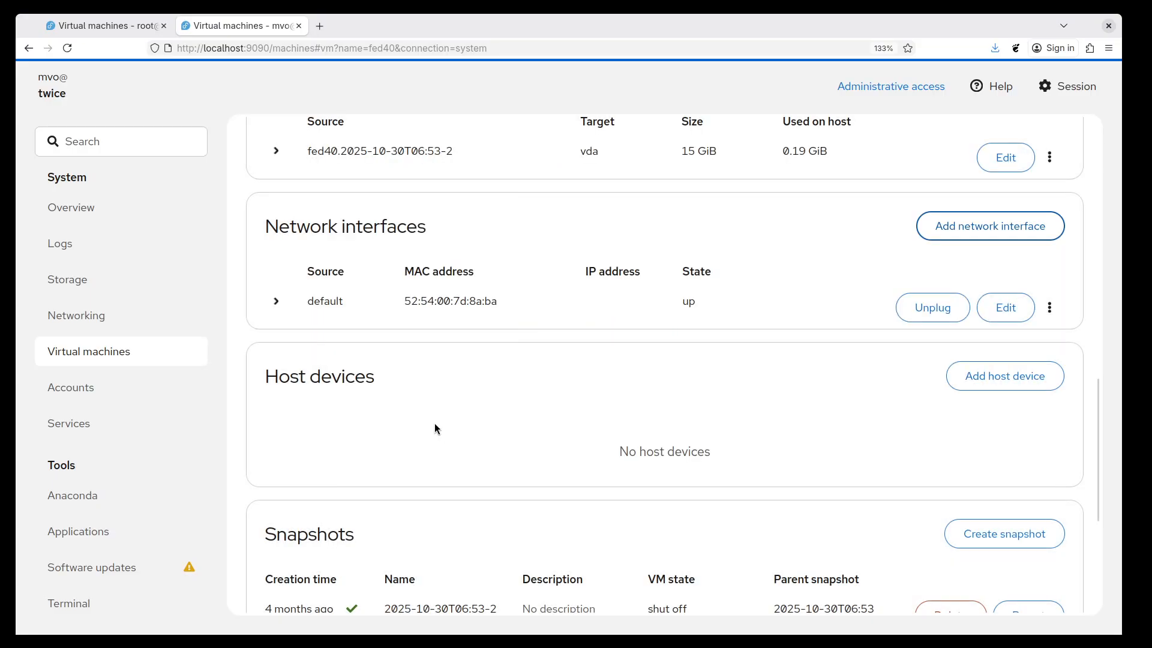
# Step: Open the twice host's terminal and become root with su, entering the root password
pyautogui.click(127, 601)
pyautogui.write('su')
pyautogui.press('Return')
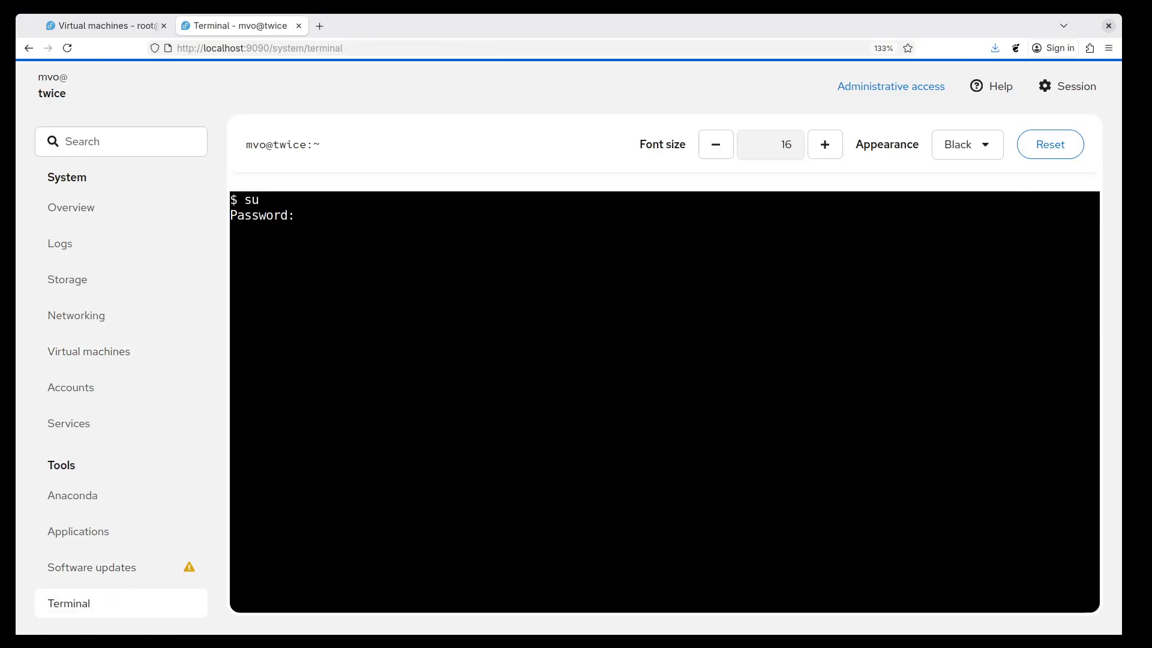
pyautogui.press('Return')
# Step: Run "mount -t tmpfs tmpfs /sys/class/net" in the root shell
pyautogui.press('Up')
pyautogui.press('Up')
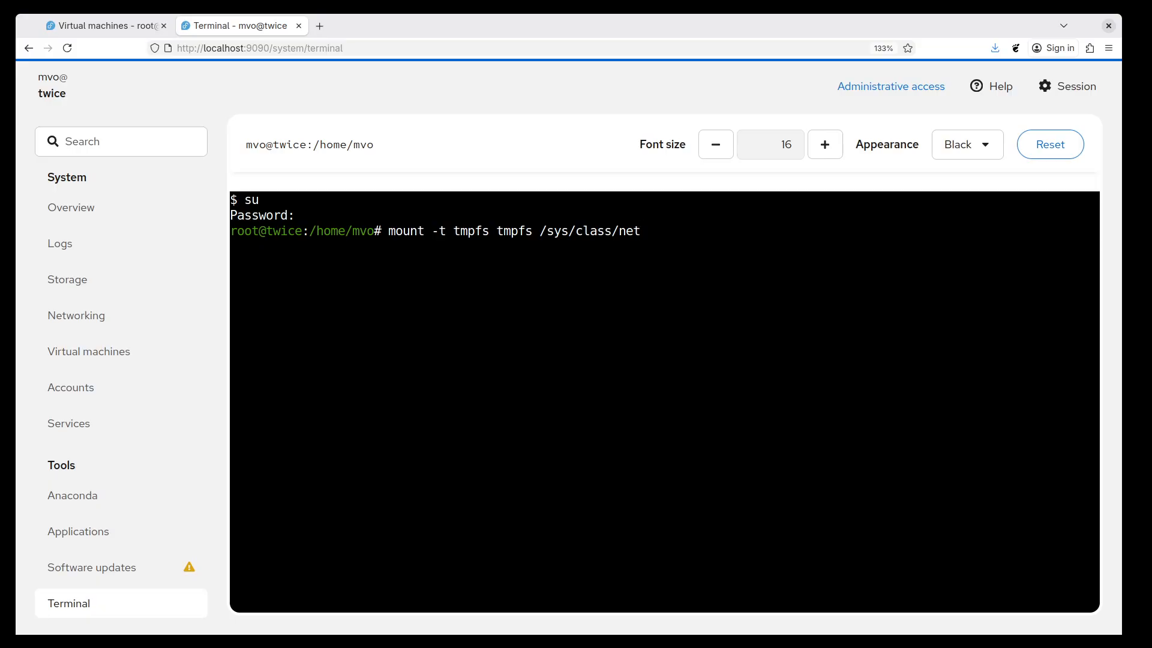
pyautogui.press('Return')
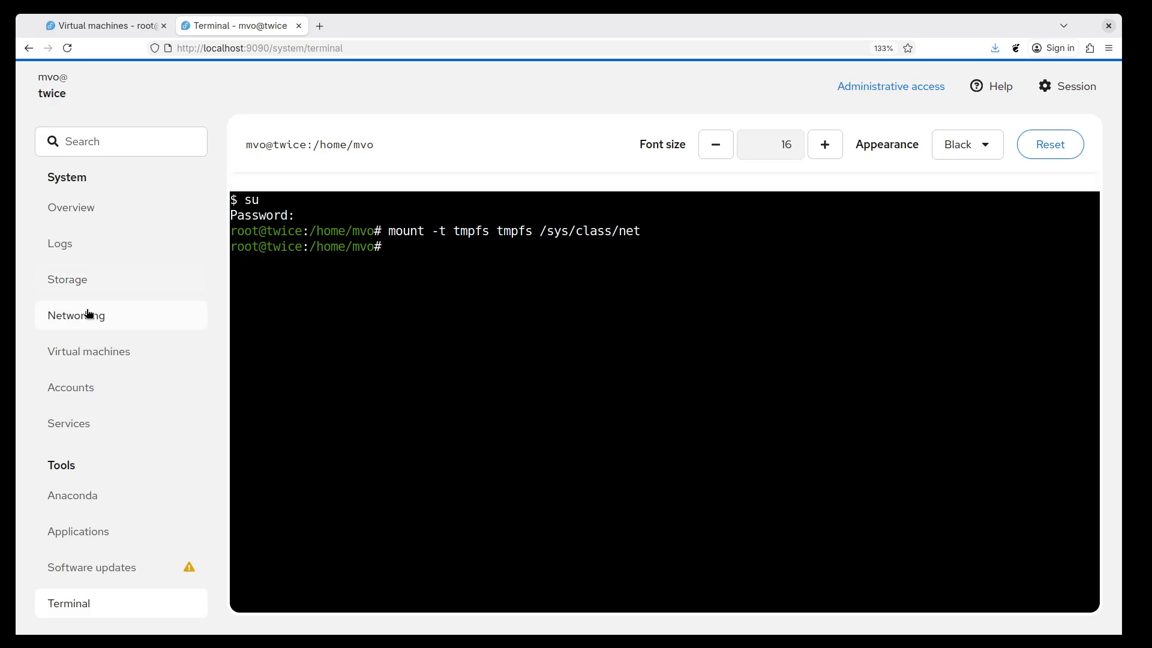
# Step: Return to the fed40 virtual machine, reload its page, and start adding a network interface
pyautogui.click(91, 352)
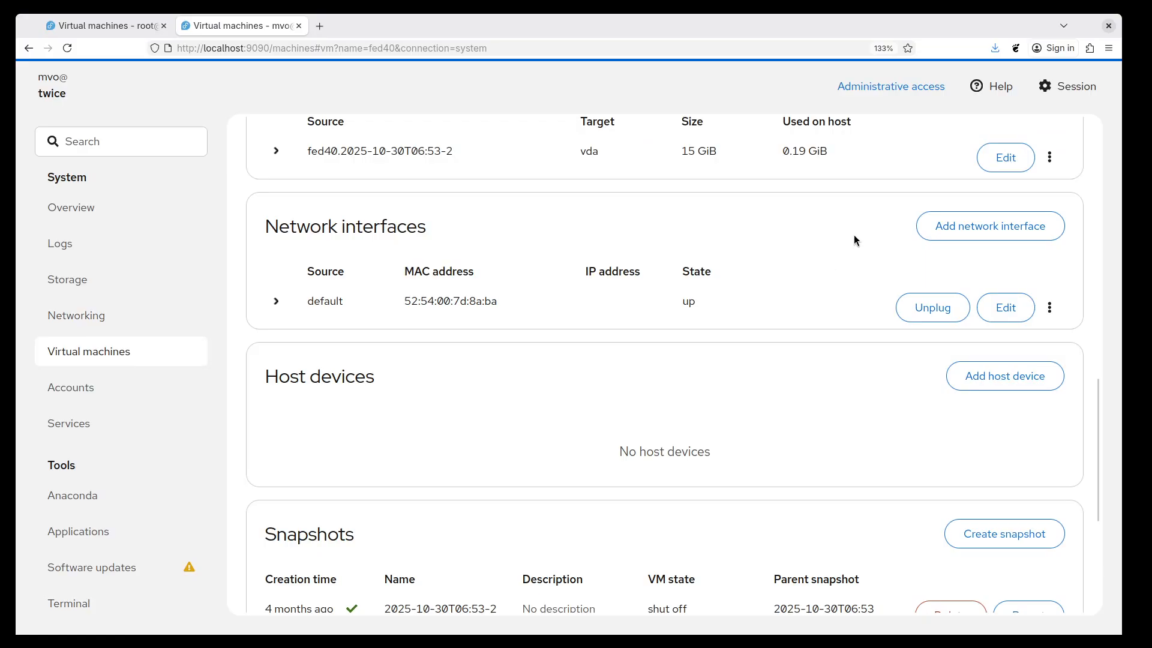
pyautogui.click(67, 48)
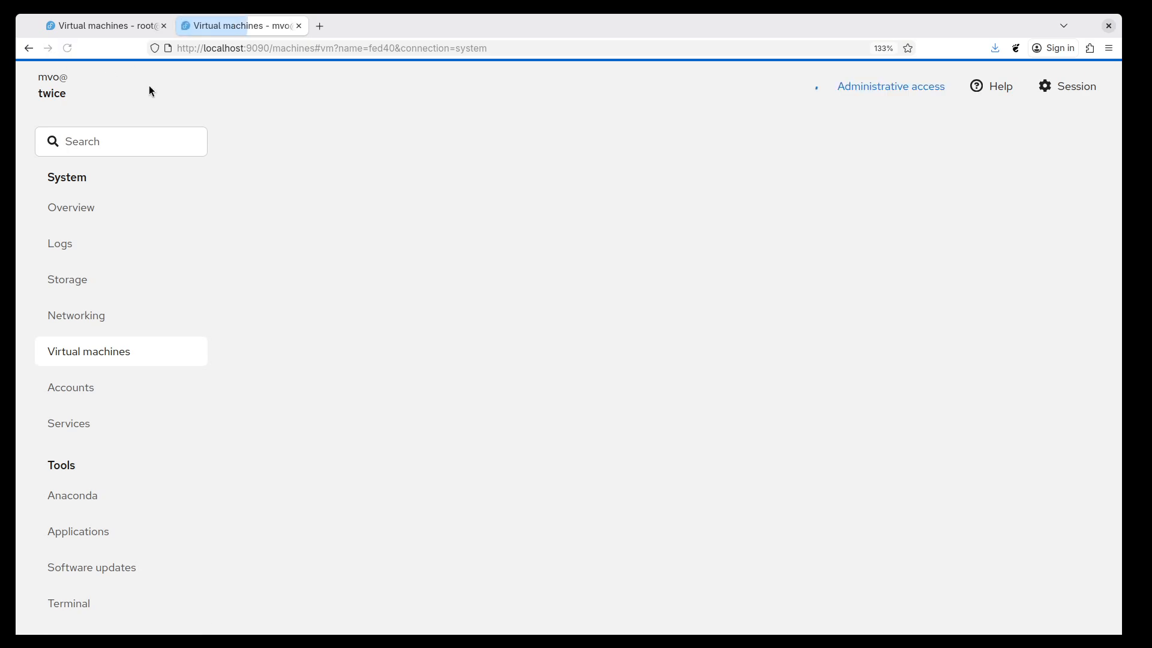
pyautogui.scroll(-7, 722, 328)
pyautogui.scroll(-5, 725, 324)
pyautogui.scroll(4, 760, 324)
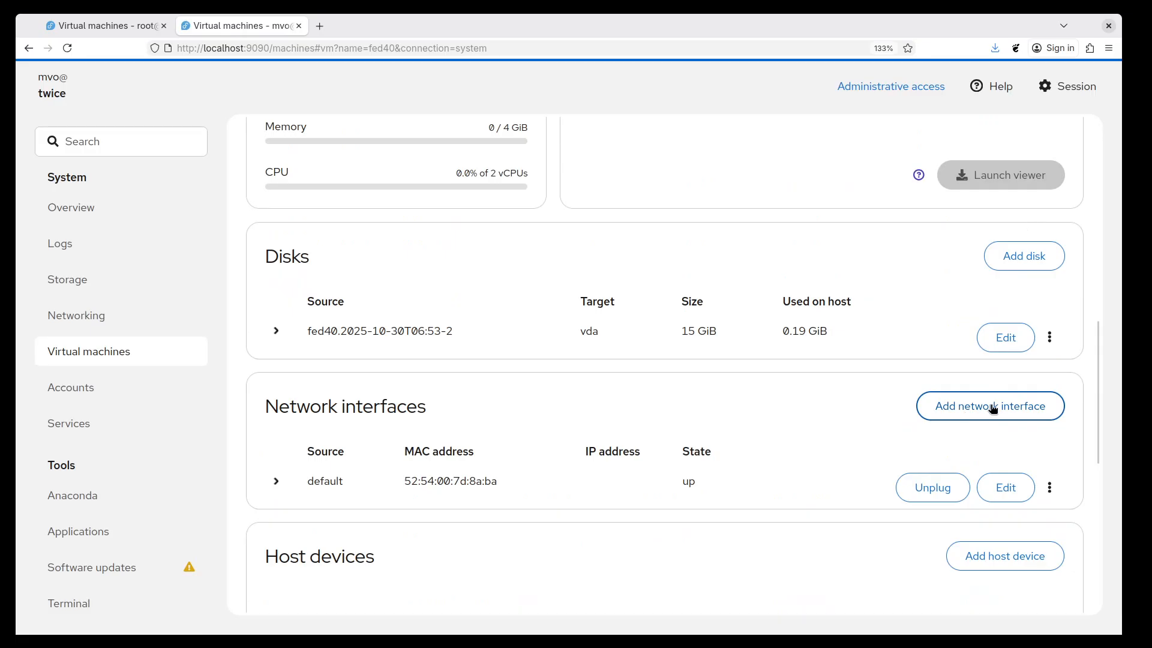
pyautogui.click(993, 408)
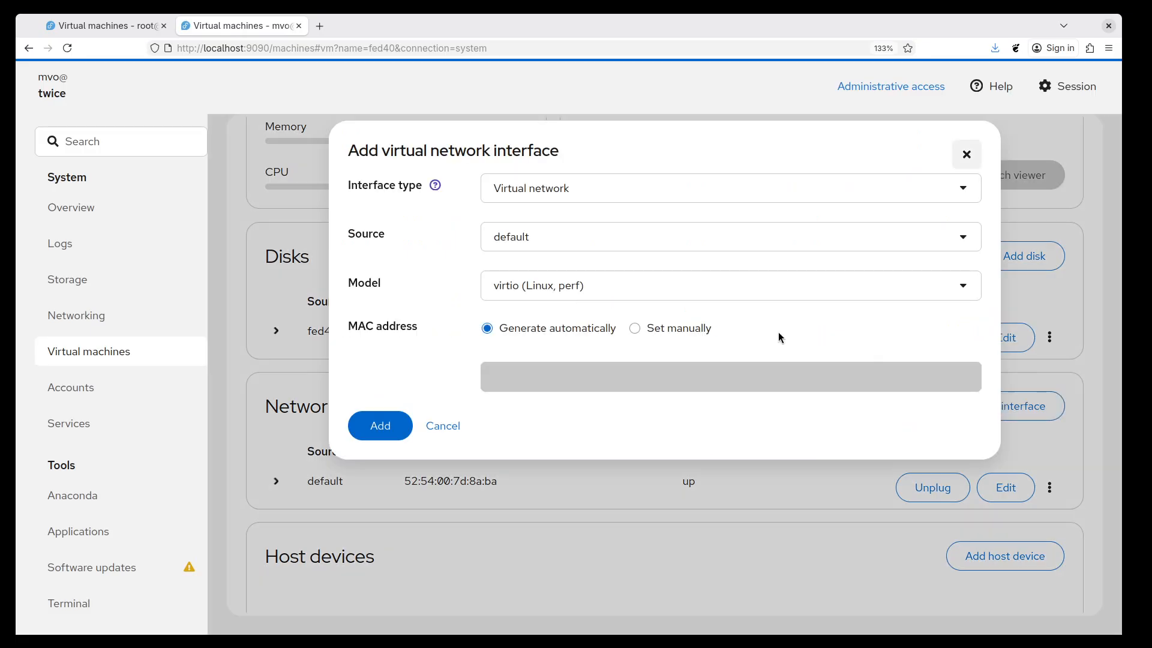
# Step: Check the Source field for the Bridge to LAN type, and return the interface type to Virtual network
pyautogui.click(565, 196)
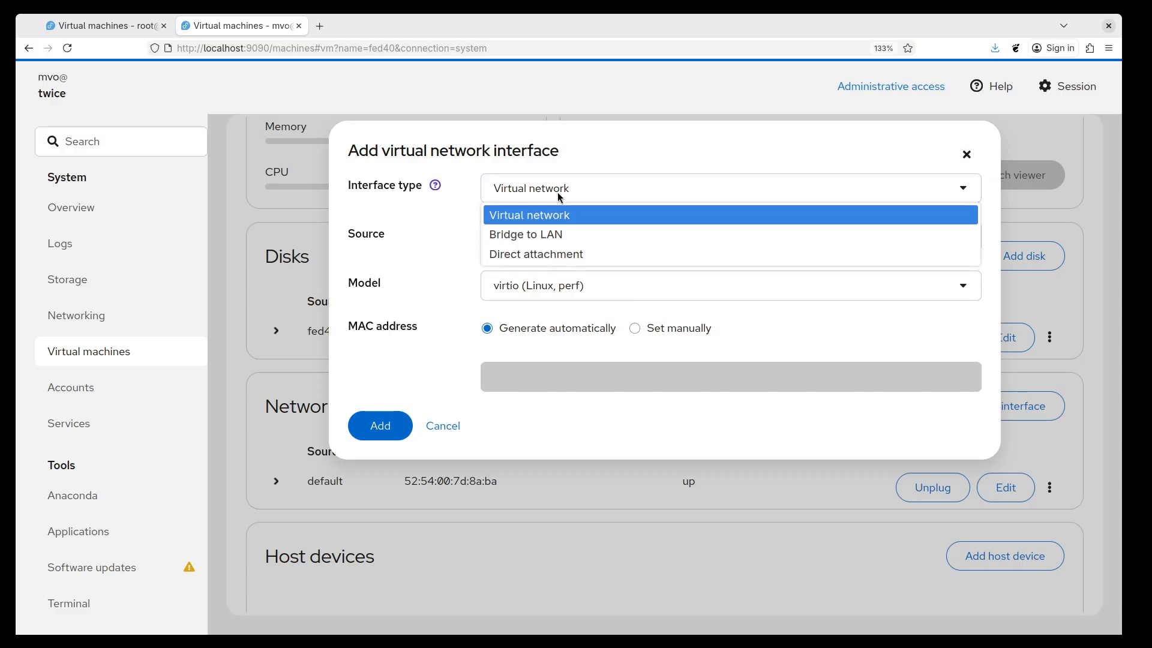
pyautogui.click(560, 234)
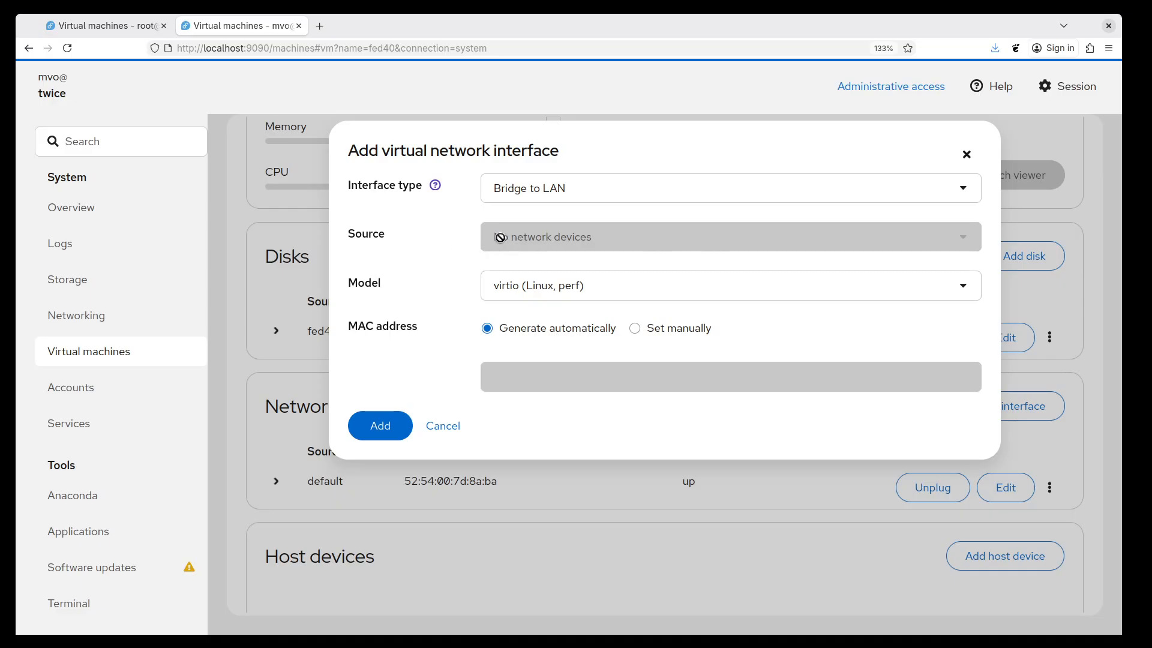
pyautogui.click(541, 187)
pyautogui.click(537, 218)
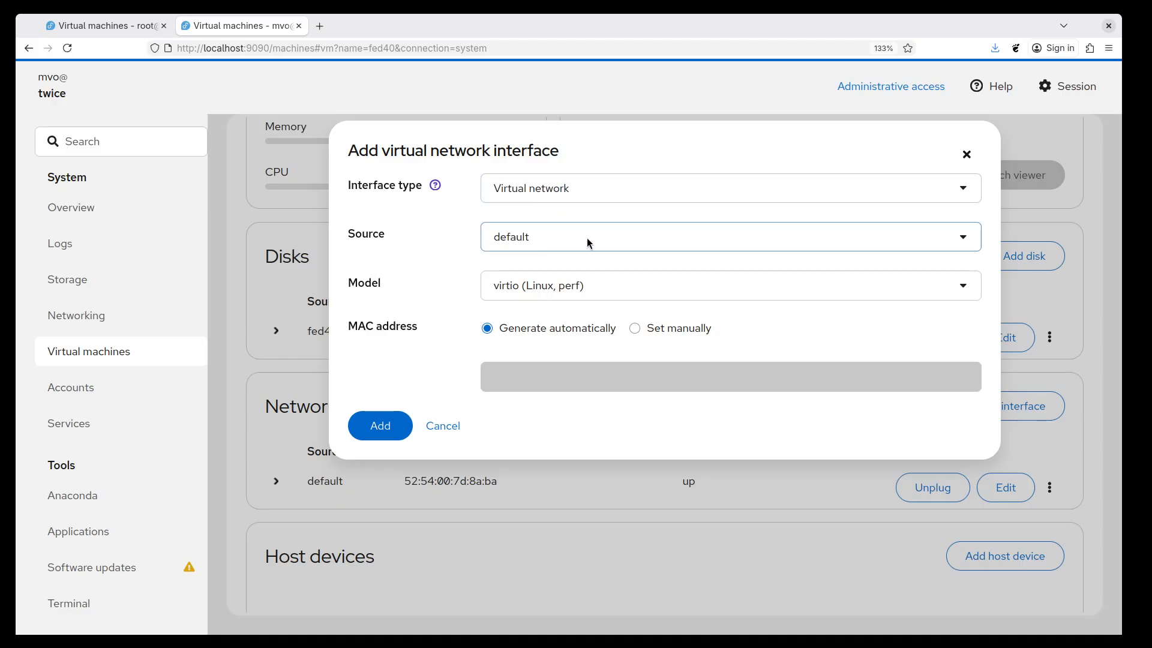
# Step: Change the interface type to Direct attachment and examine its source choices
pyautogui.click(580, 189)
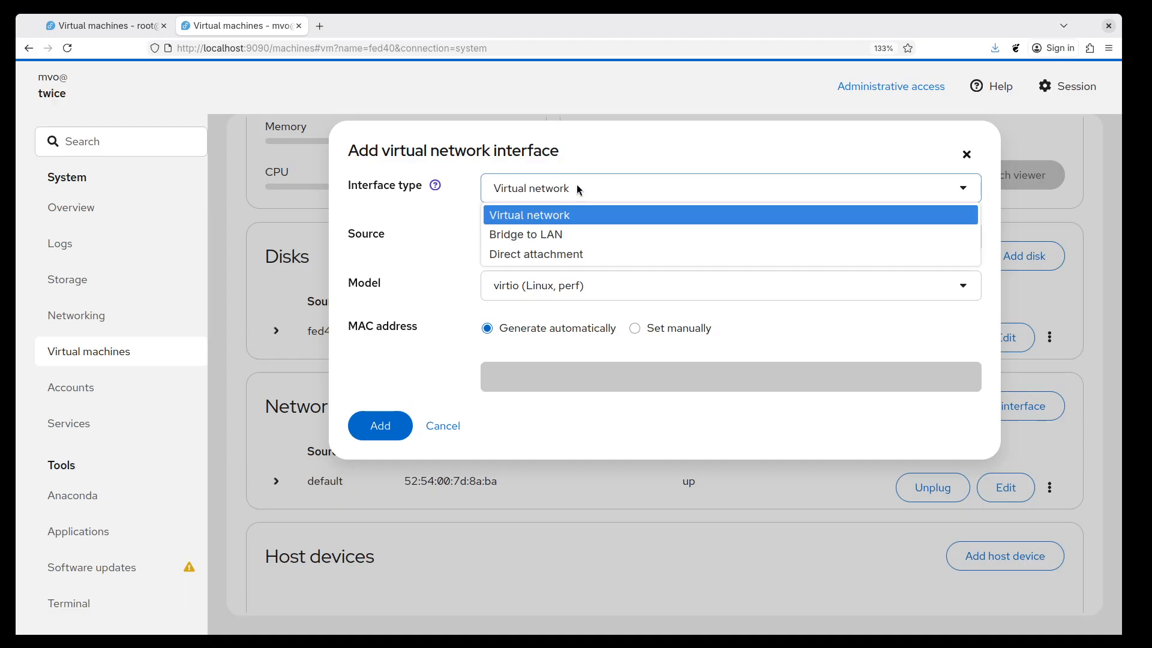
pyautogui.click(547, 256)
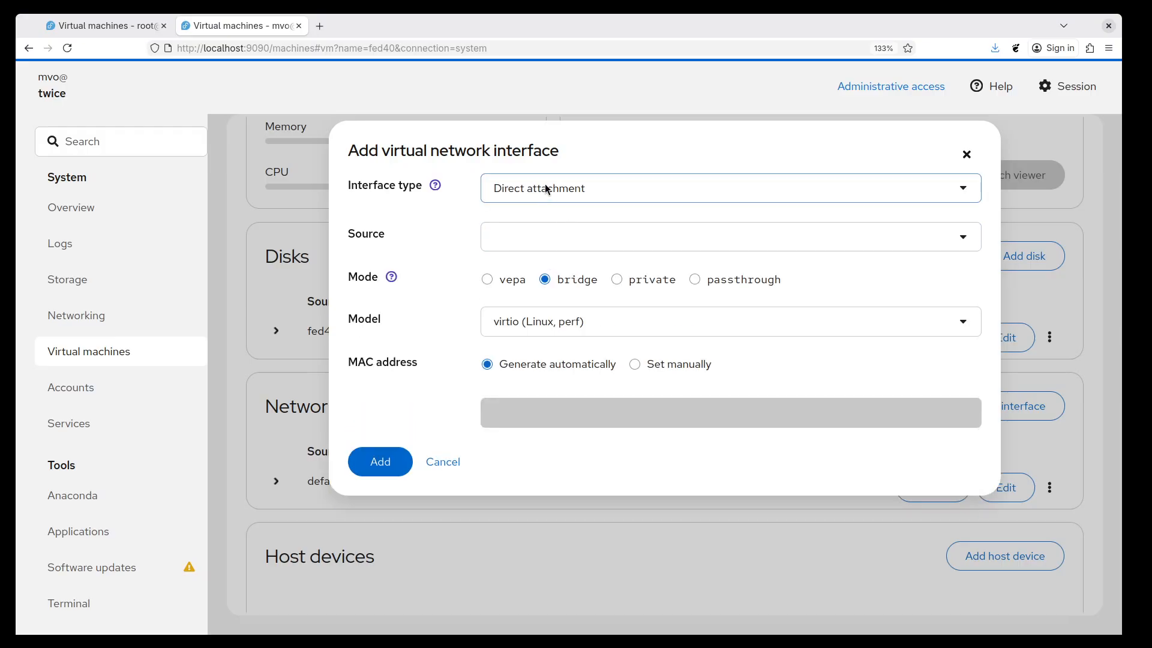
pyautogui.click(552, 246)
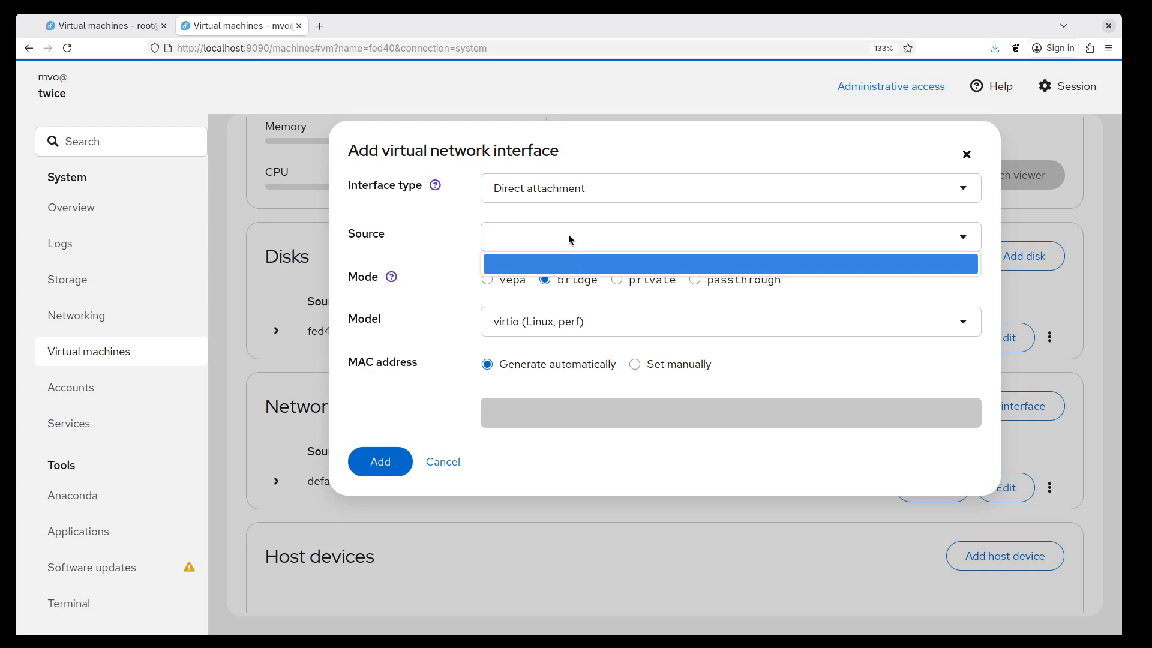
pyautogui.click(533, 273)
pyautogui.click(535, 247)
pyautogui.click(539, 273)
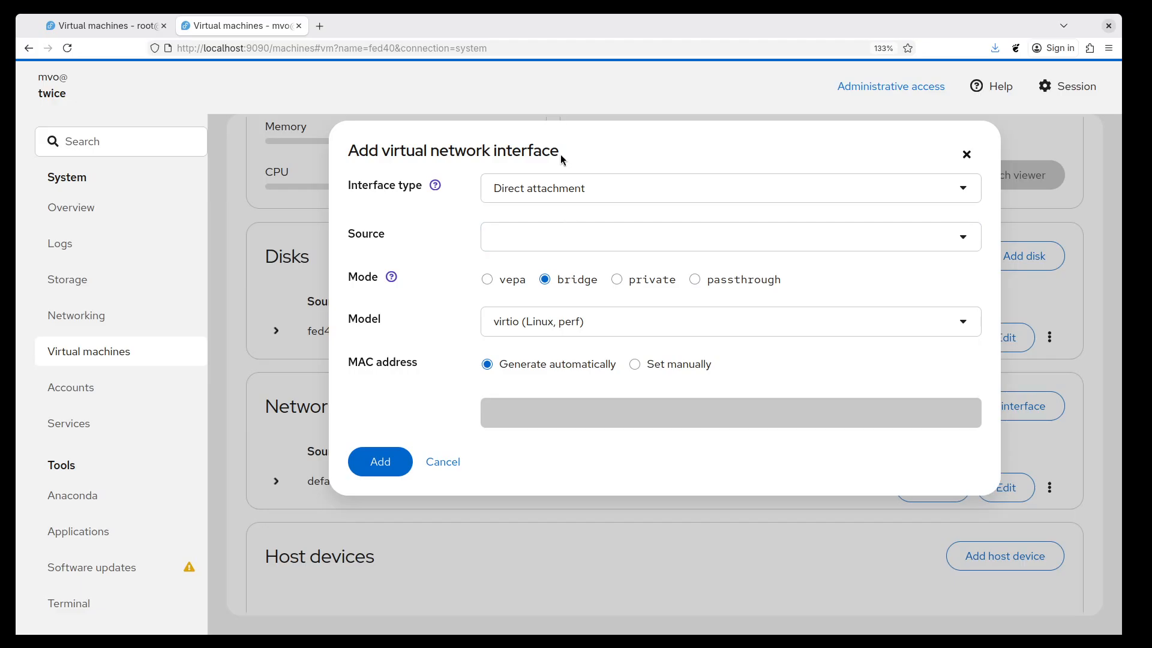
# Step: Try to add a Bridge to LAN interface to fed40 without a source, and close the dialog
pyautogui.click(546, 189)
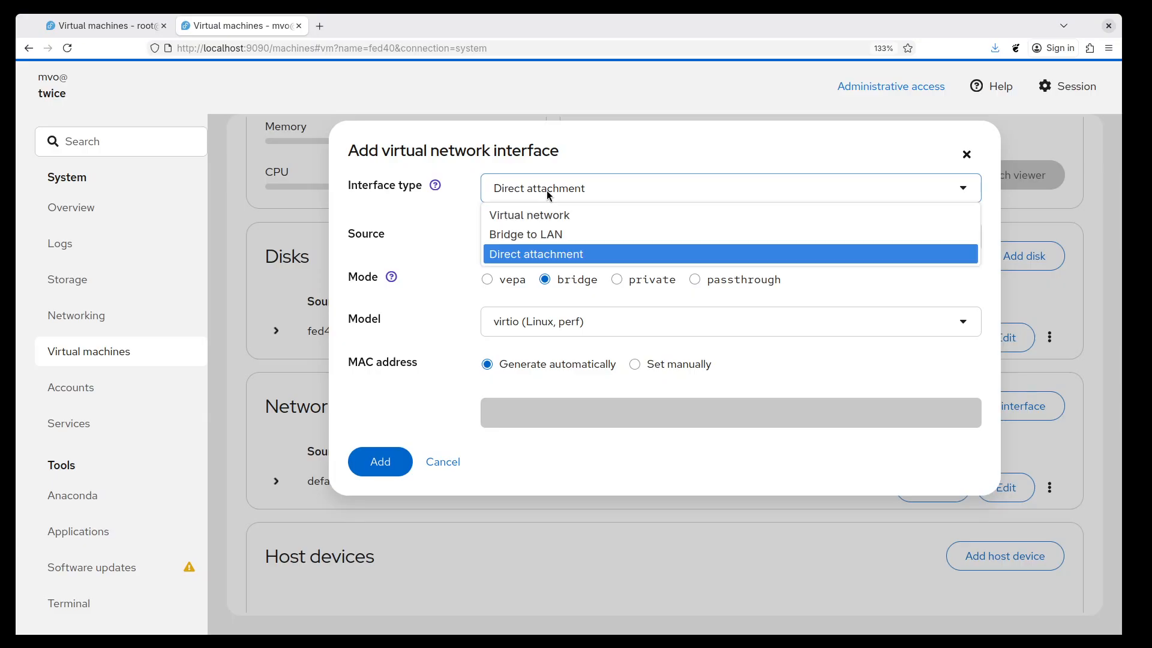
pyautogui.click(548, 234)
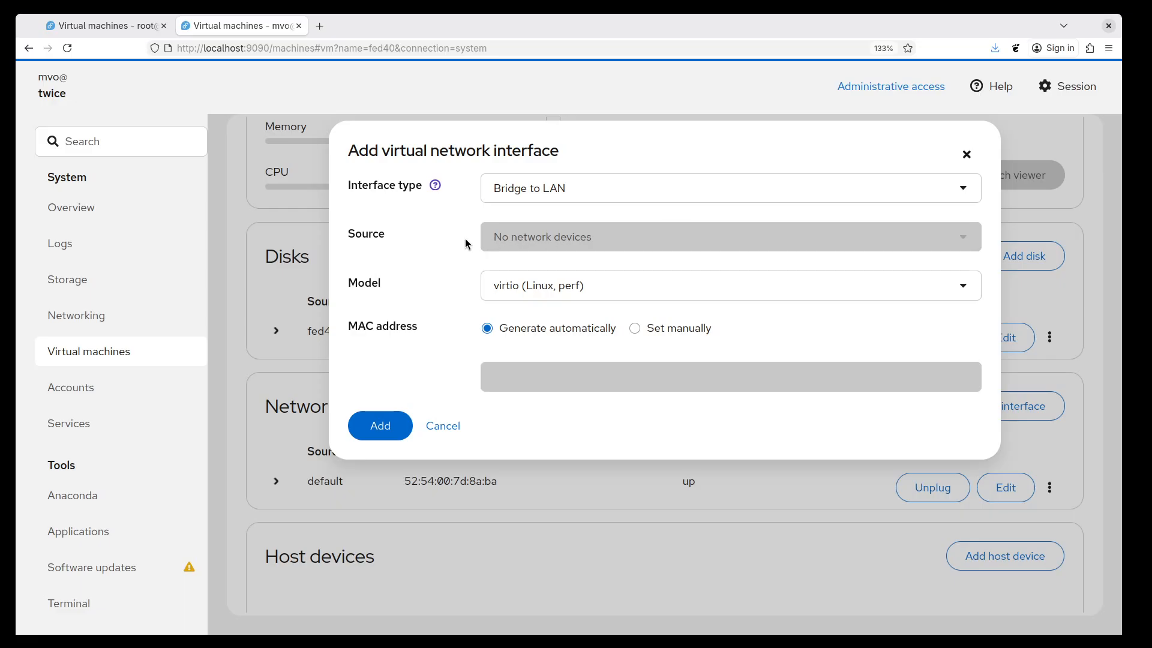
pyautogui.click(380, 438)
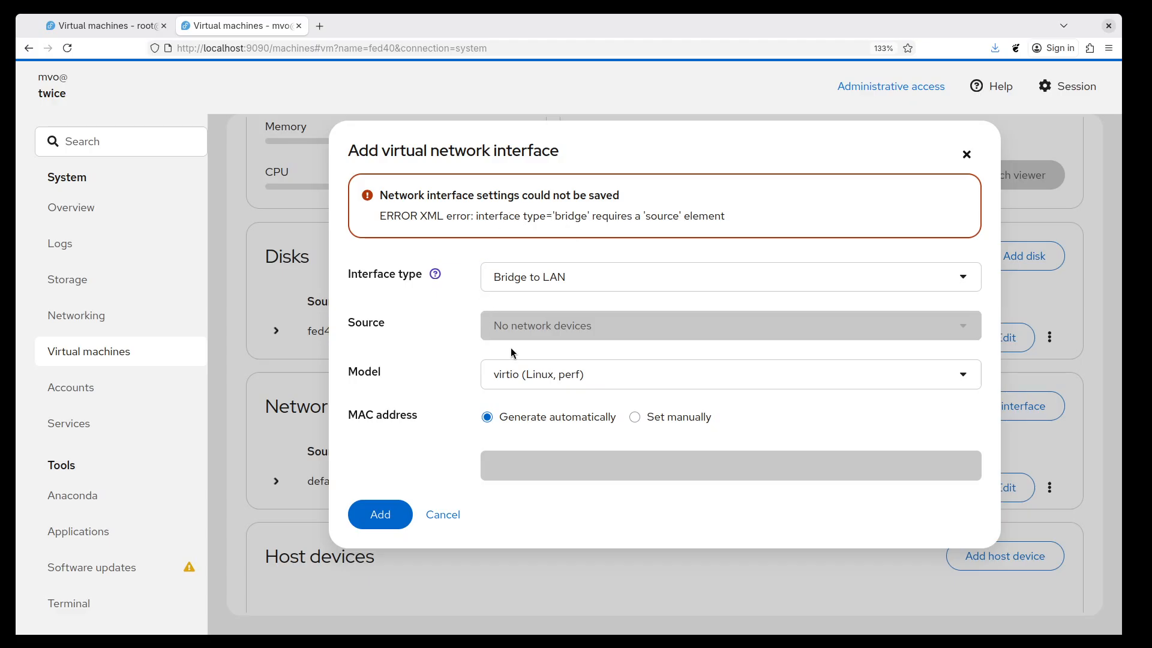
pyautogui.click(380, 515)
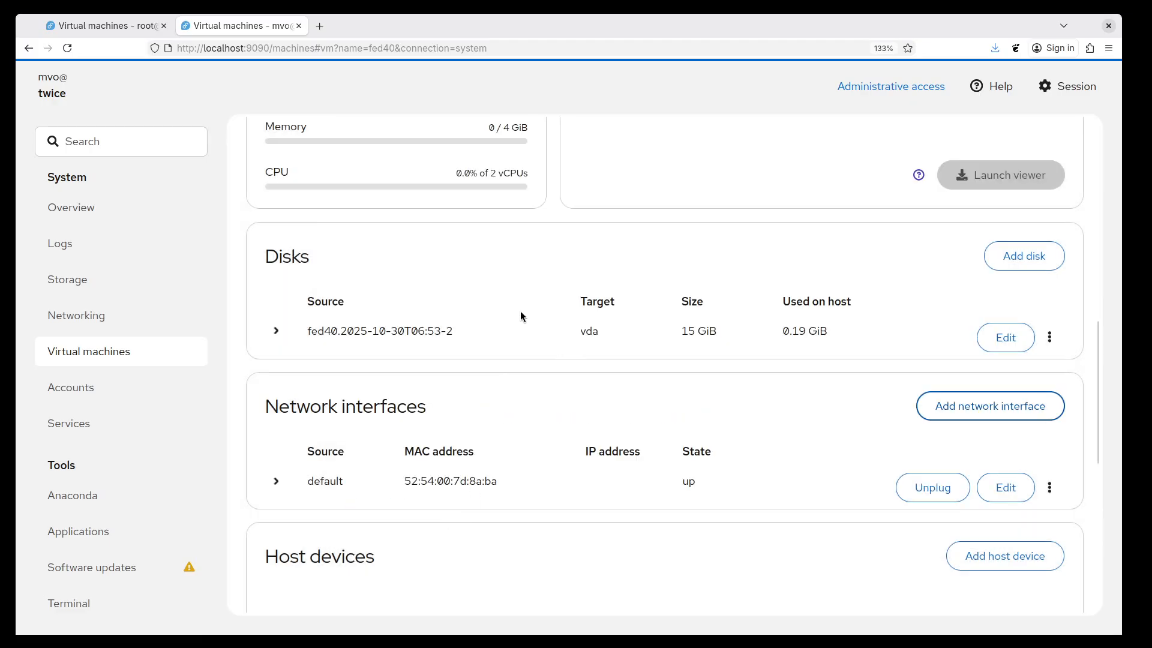
# Step: Switch to the dev host, cancel its open network interface dialog, and open the host's terminal
pyautogui.click(107, 27)
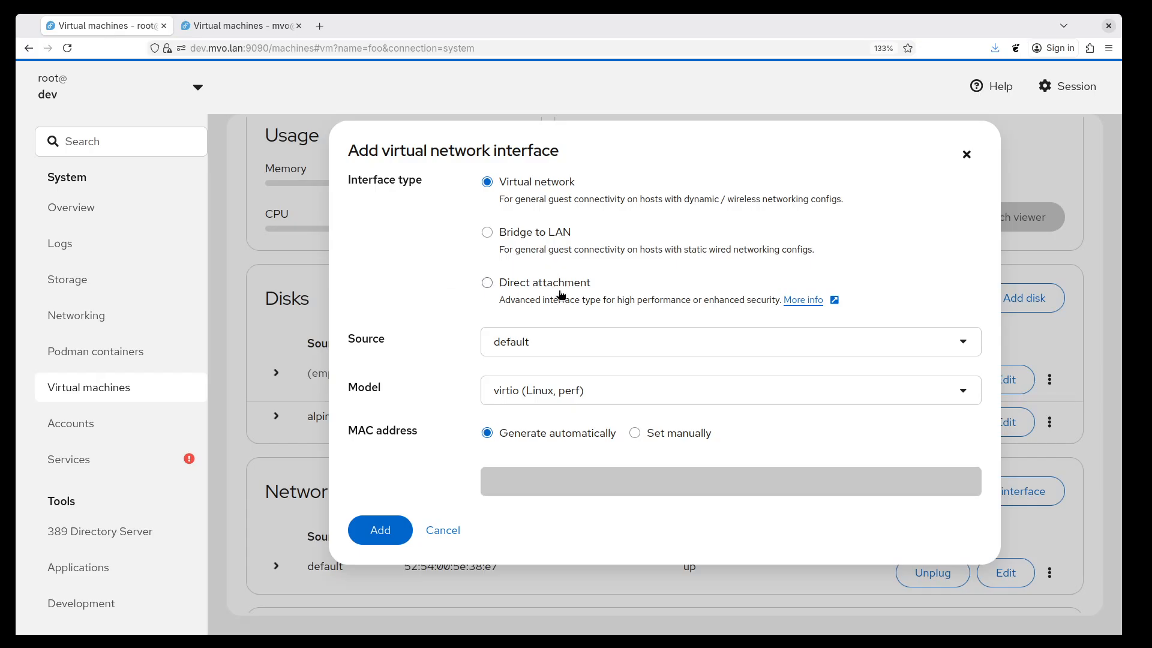
pyautogui.click(442, 530)
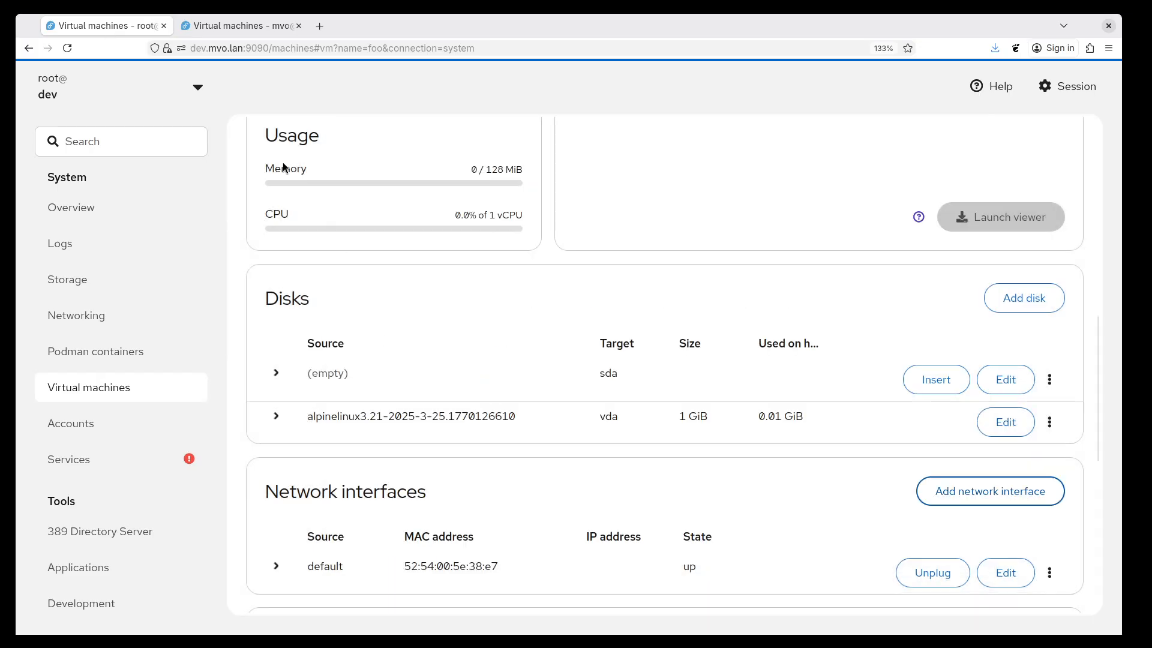
pyautogui.scroll(-4, 109, 579)
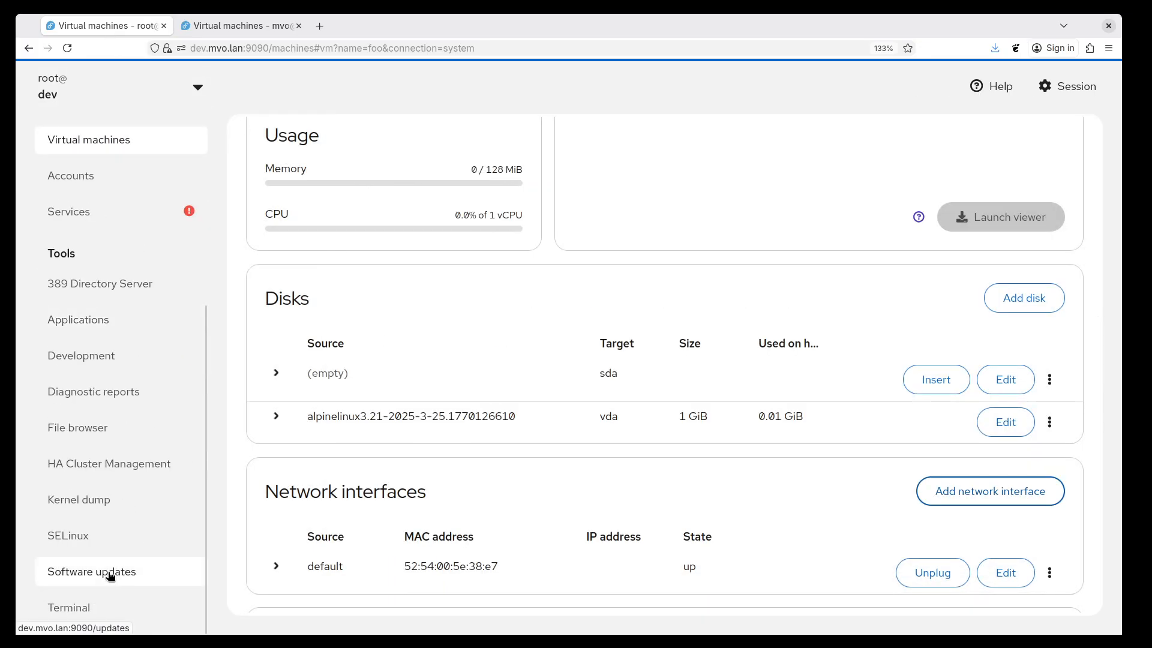
pyautogui.click(120, 608)
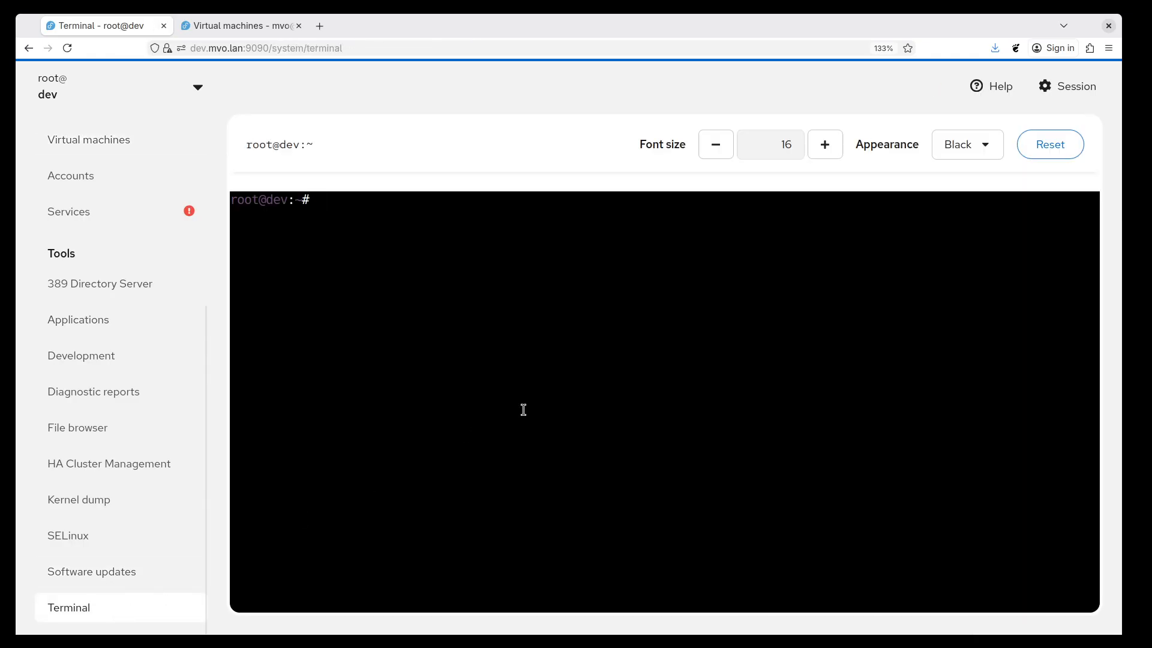
# Step: Hide the dev host's network devices by running mount -t tmpfs tmpfs /sys/class/net
pyautogui.write('mount -')
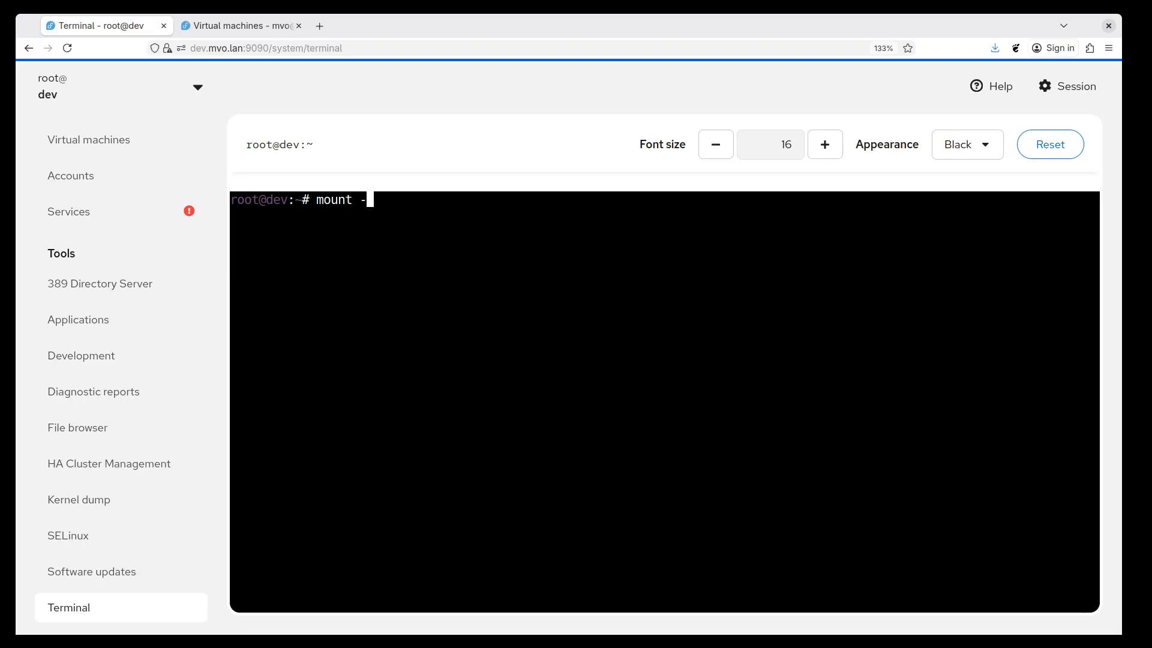
pyautogui.write('t tmpfs tmpfs /sdy')
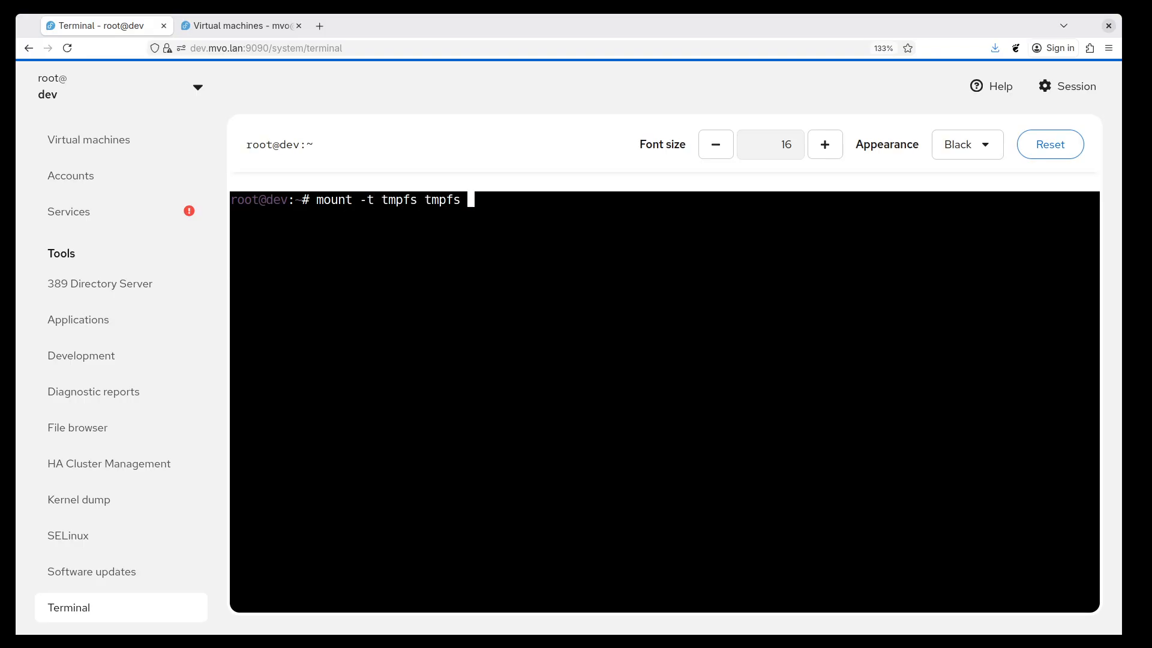
pyautogui.press('BackSpace')
pyautogui.press('BackSpace')
pyautogui.write('ys/class/net')
pyautogui.press('Return')
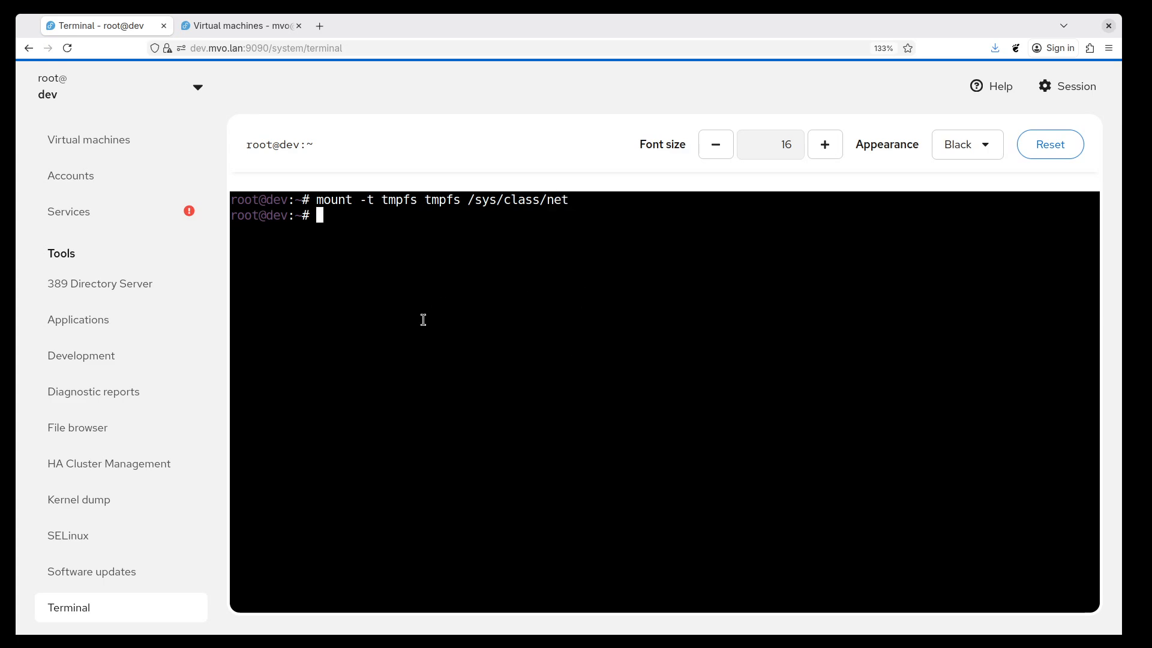
# Step: Return to the foo virtual machine and start adding a network interface
pyautogui.scroll(5, 162, 260)
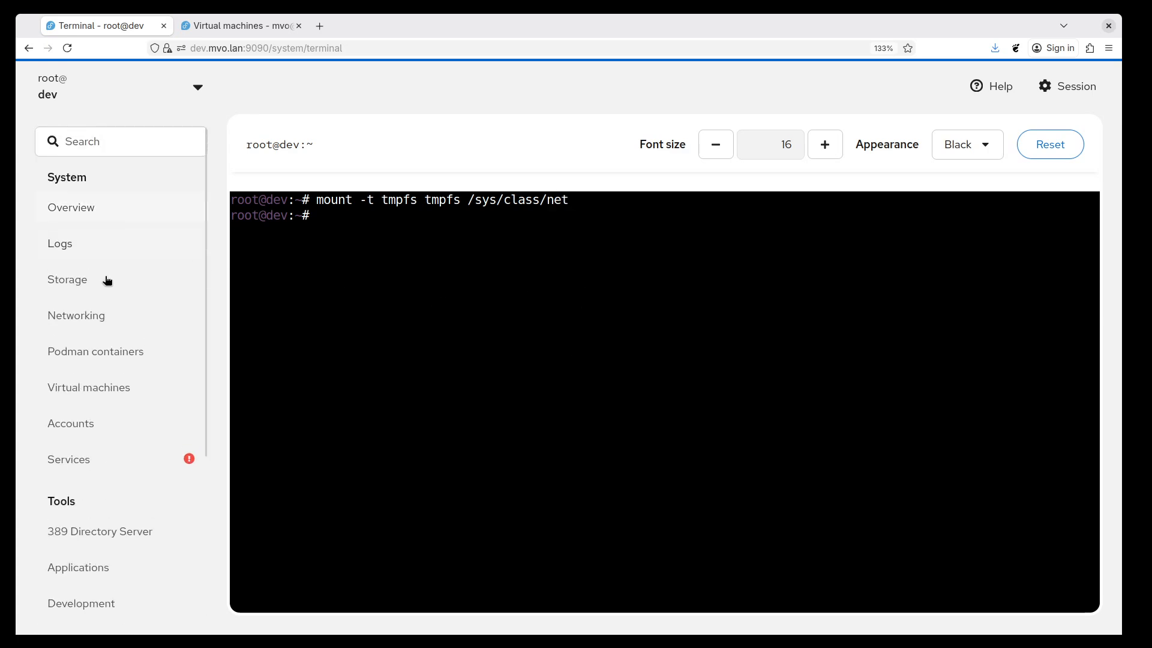
pyautogui.click(99, 387)
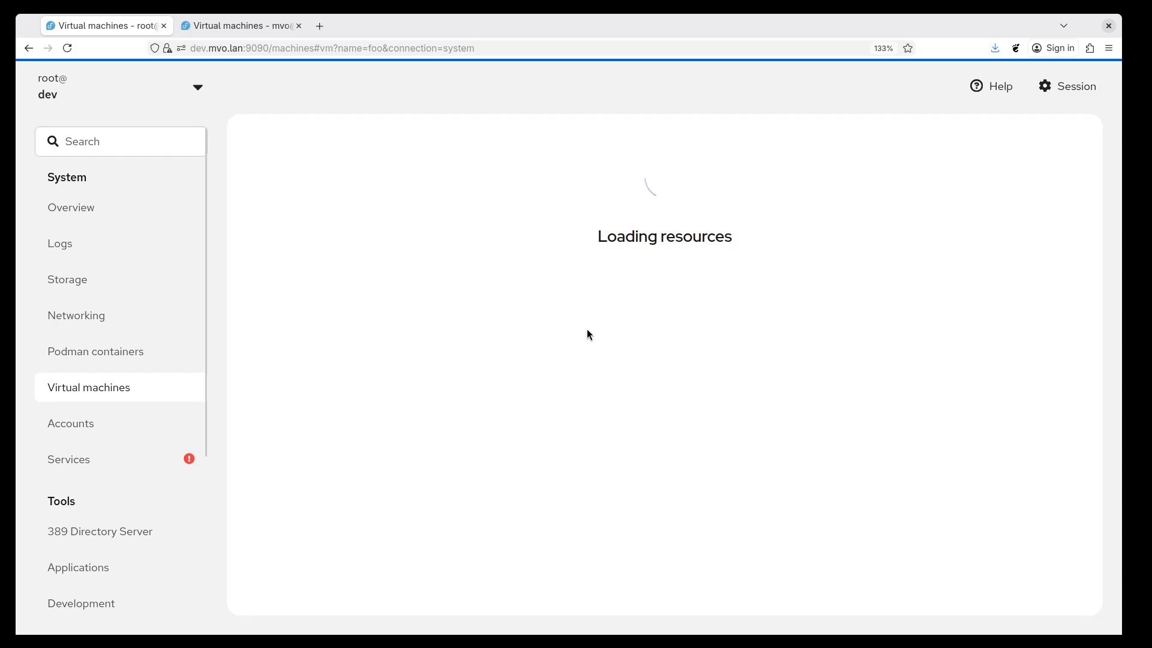
pyautogui.scroll(-10, 701, 389)
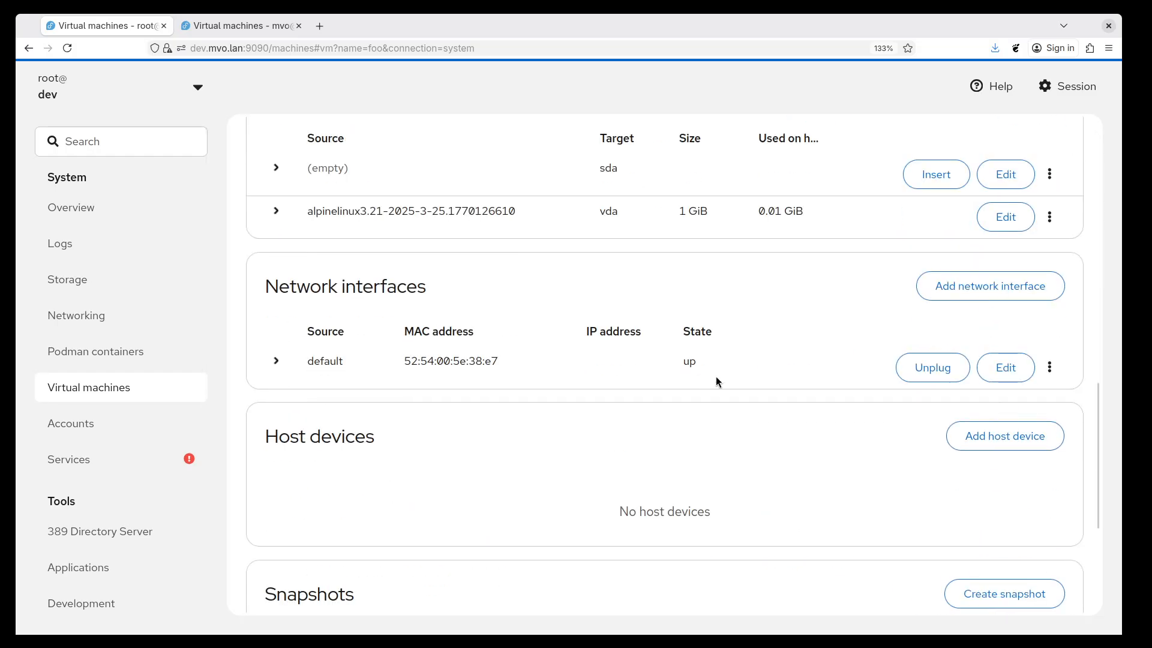
pyautogui.click(986, 288)
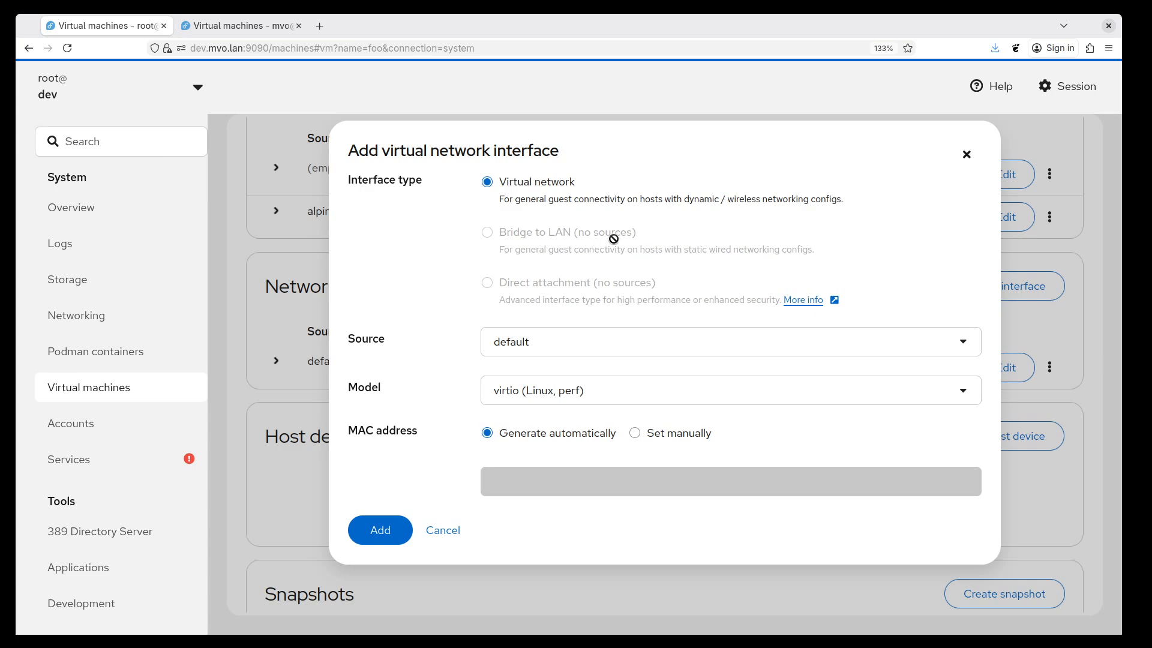
# Step: Check whether the Bridge to LAN and Direct attachment types can be chosen, inspect the Source choices, and cancel the dialog
pyautogui.moveTo(577, 231); pyautogui.dragTo(638, 234)
pyautogui.click(660, 240)
pyautogui.click(654, 234)
pyautogui.click(562, 346)
pyautogui.click(564, 347)
pyautogui.click(443, 530)
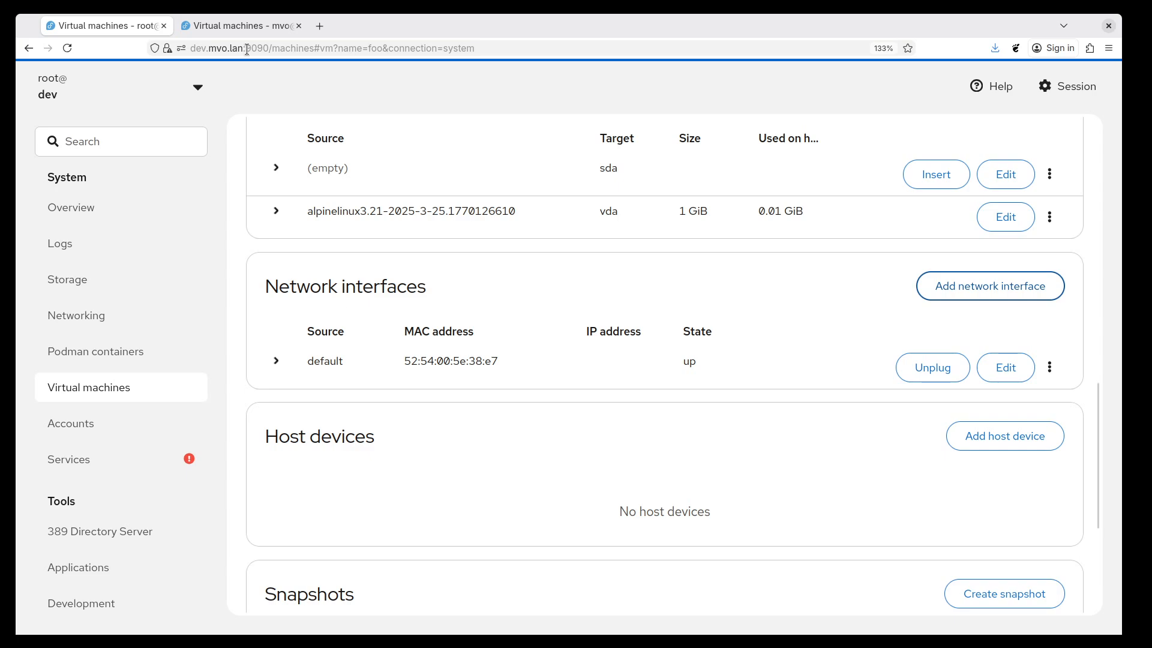
# Step: Switch to the twice host and delete its default virtual network
pyautogui.click(247, 29)
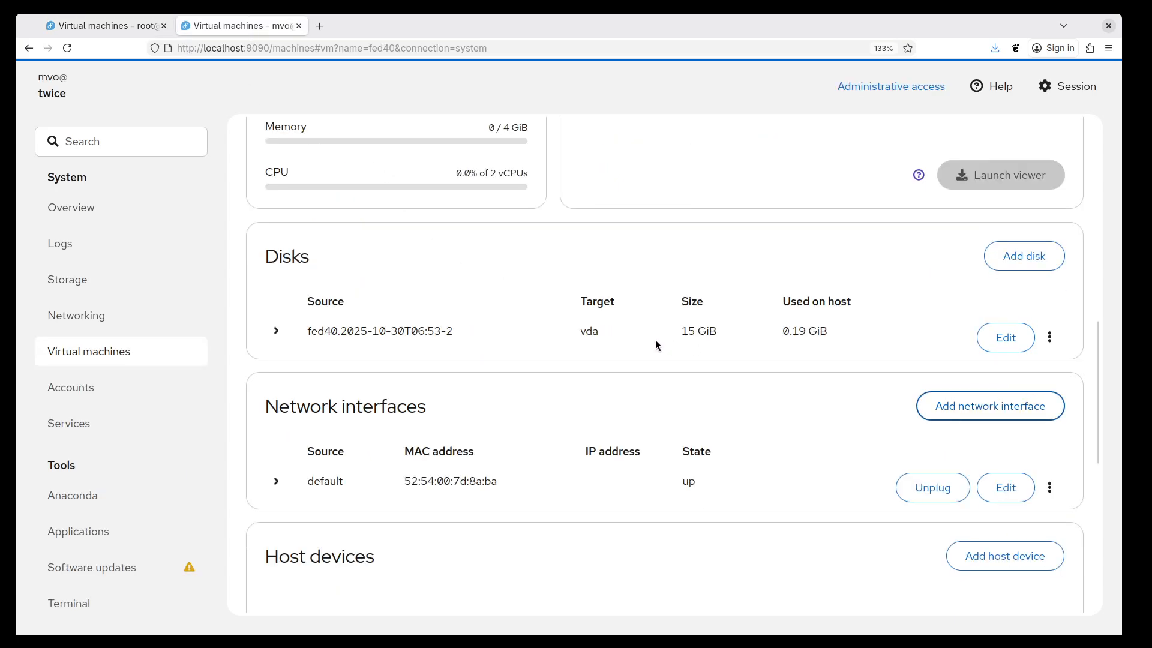
pyautogui.scroll(10, 642, 312)
pyautogui.click(309, 143)
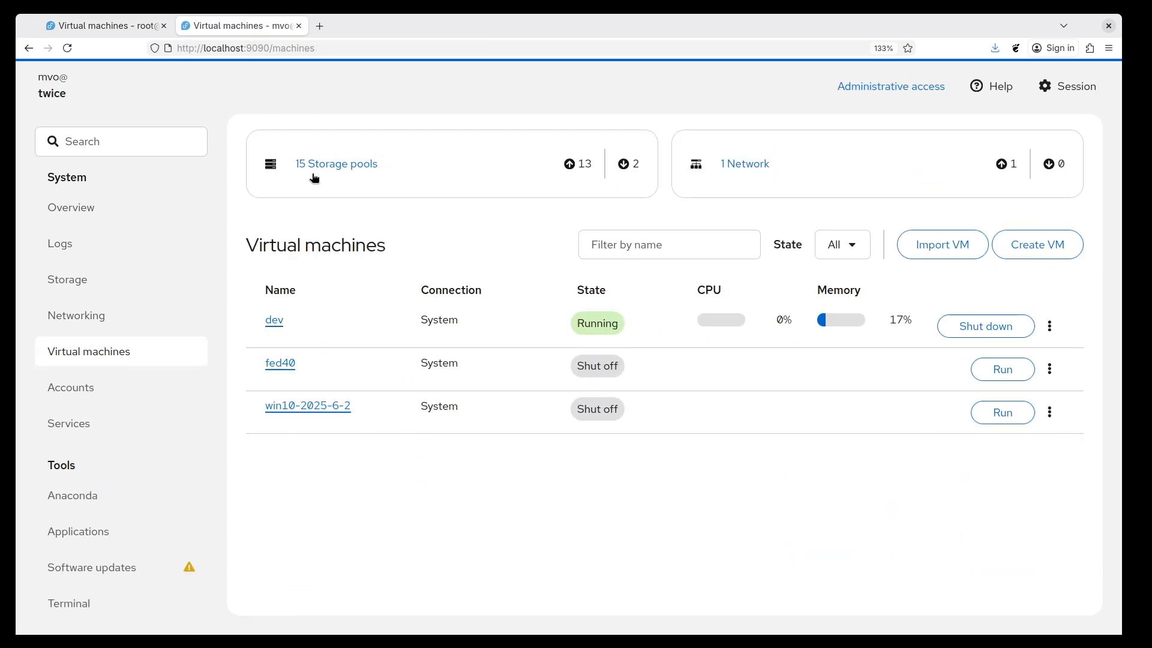
pyautogui.click(765, 166)
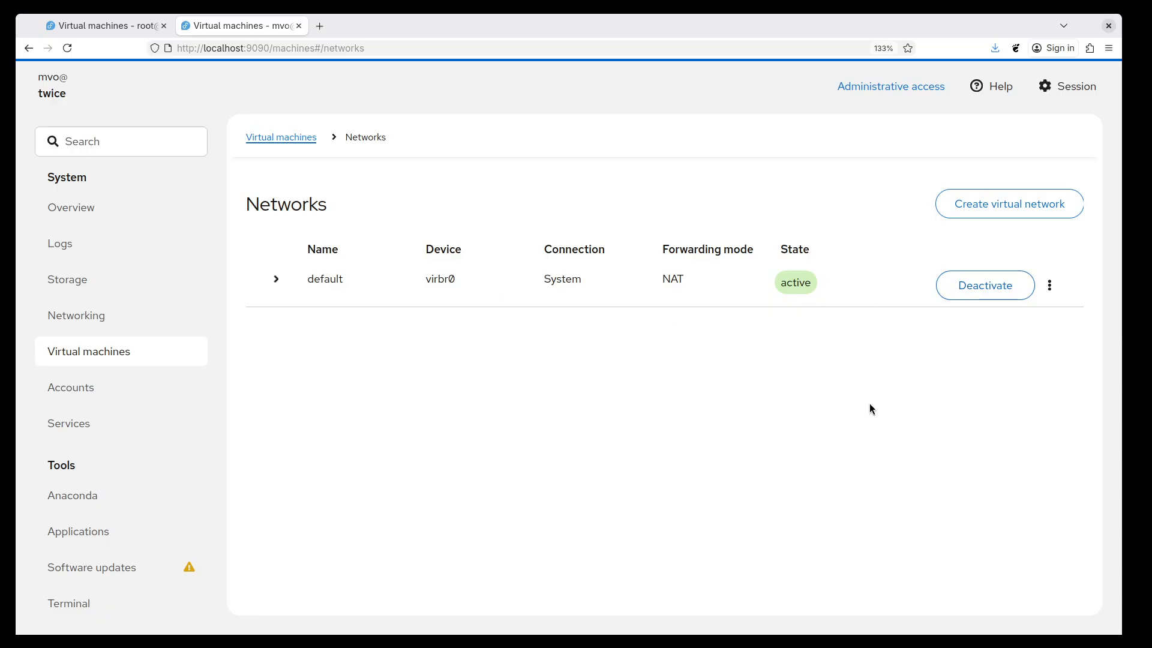
pyautogui.click(1056, 286)
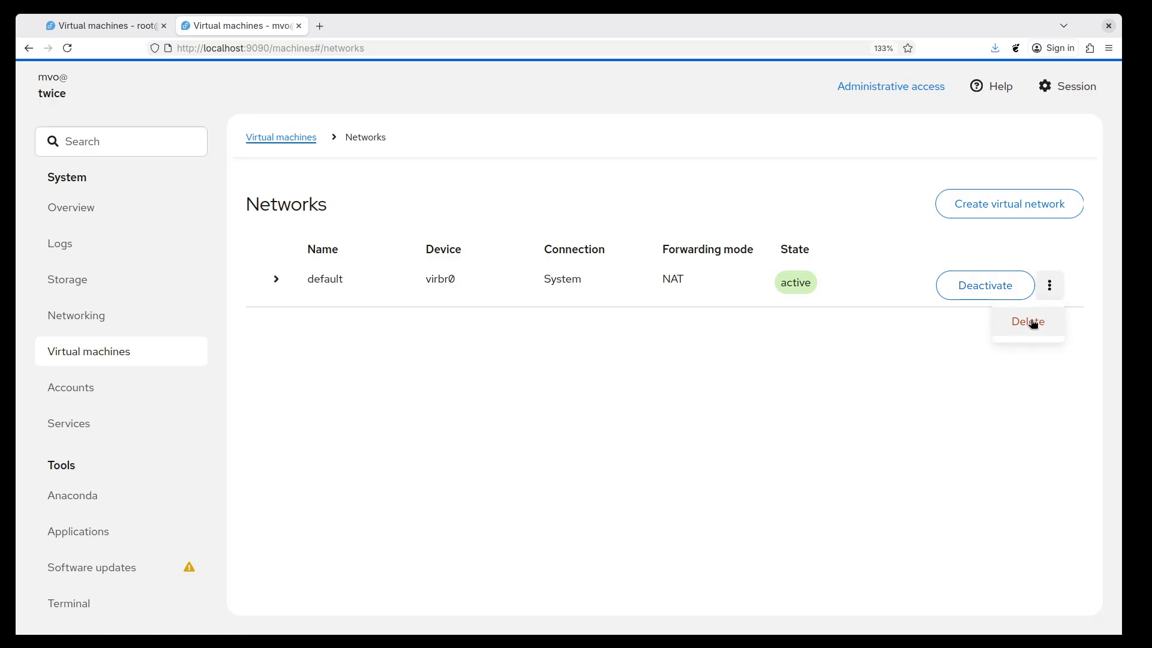
pyautogui.click(1030, 321)
pyautogui.click(500, 231)
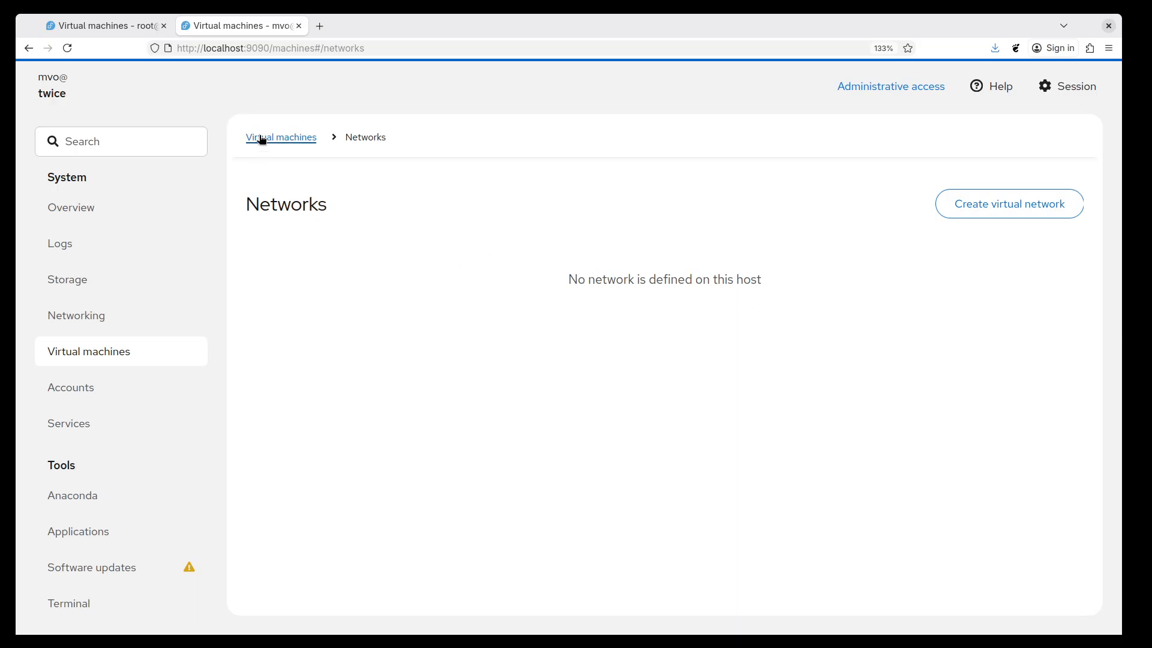
# Step: Open the fed40 virtual machine and start adding a network interface
pyautogui.click(281, 139)
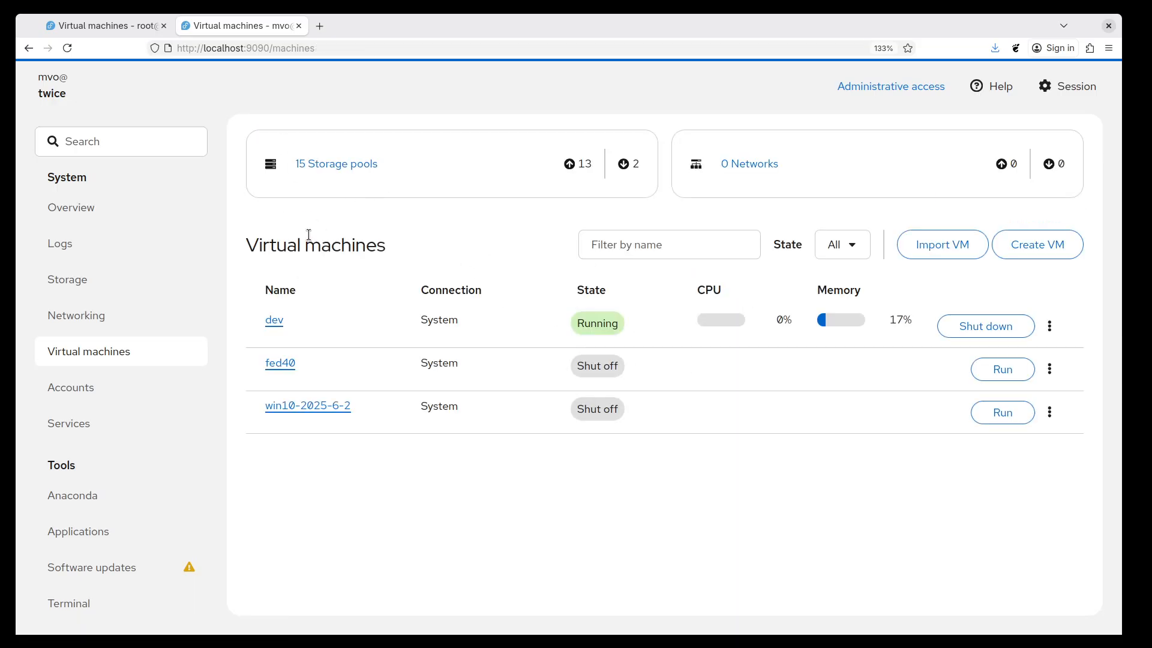
pyautogui.click(280, 367)
pyautogui.scroll(-10, 540, 380)
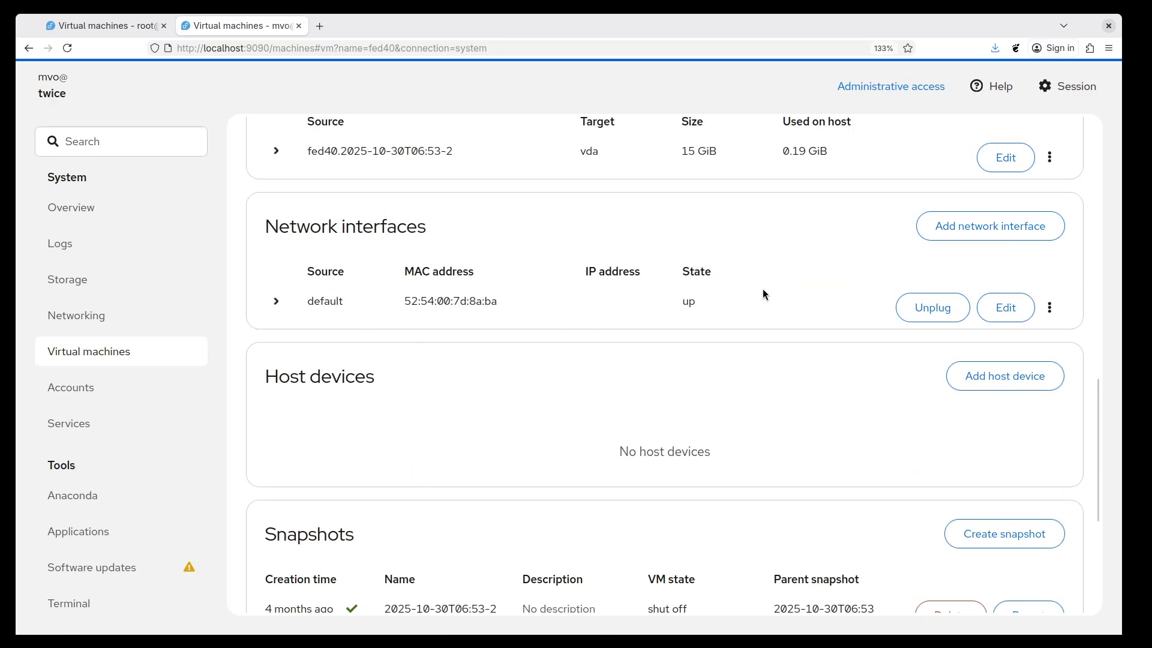
pyautogui.scroll(3, 749, 293)
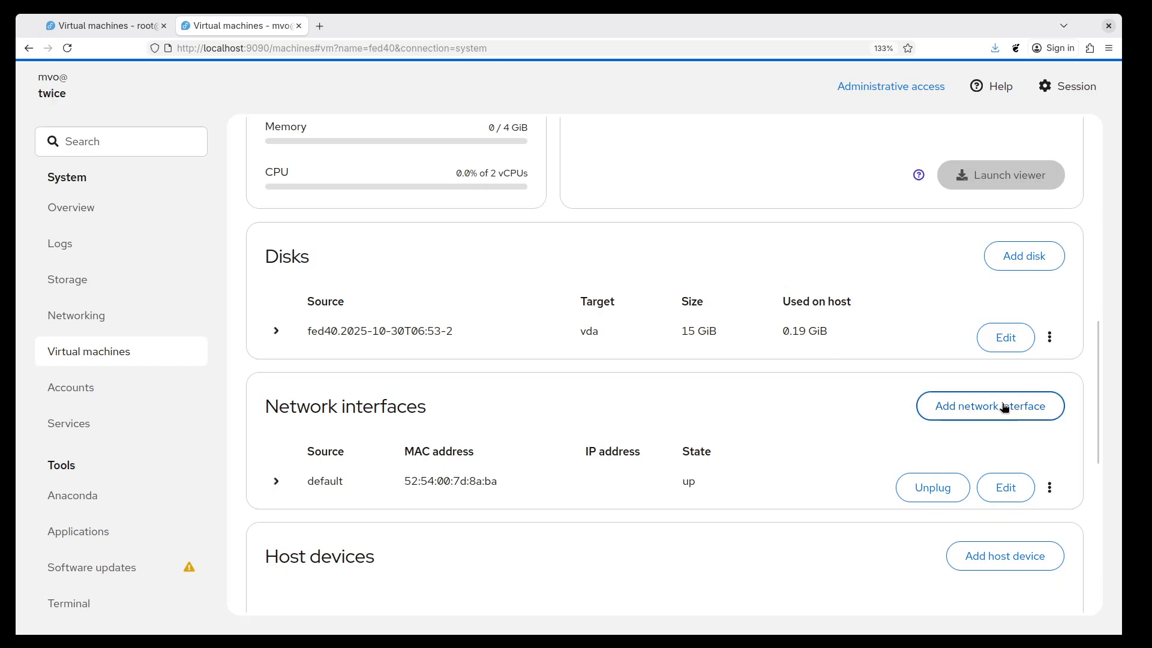
pyautogui.click(977, 406)
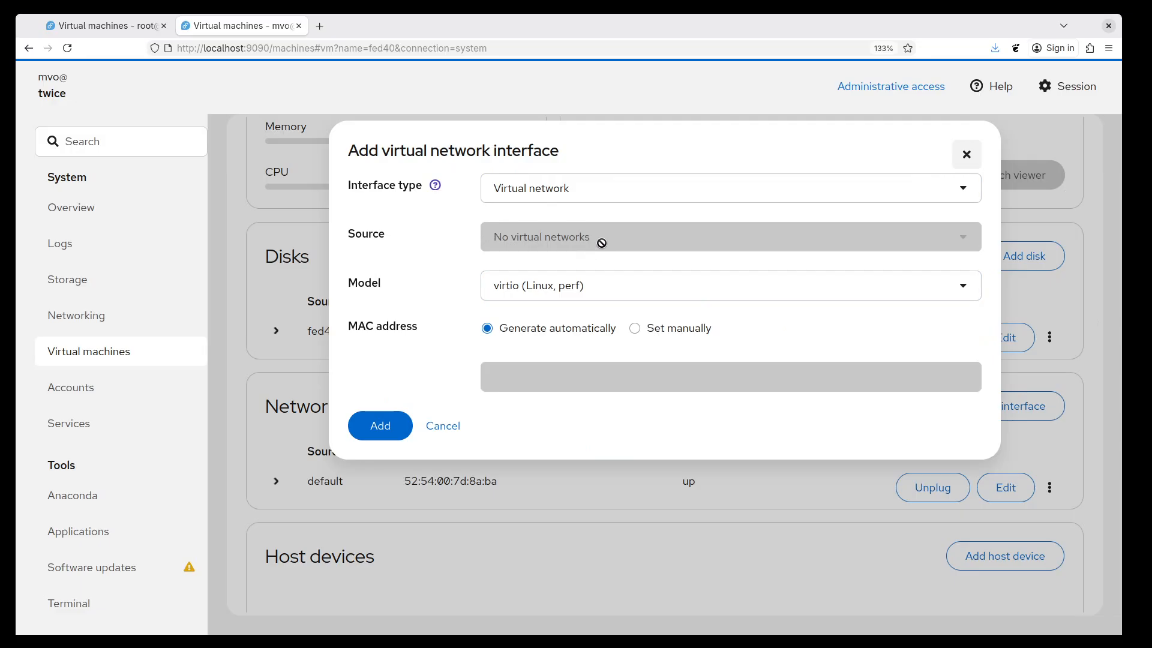
# Step: Examine the Source field for the Bridge to LAN type and the source choices for Direct attachment
pyautogui.click(523, 189)
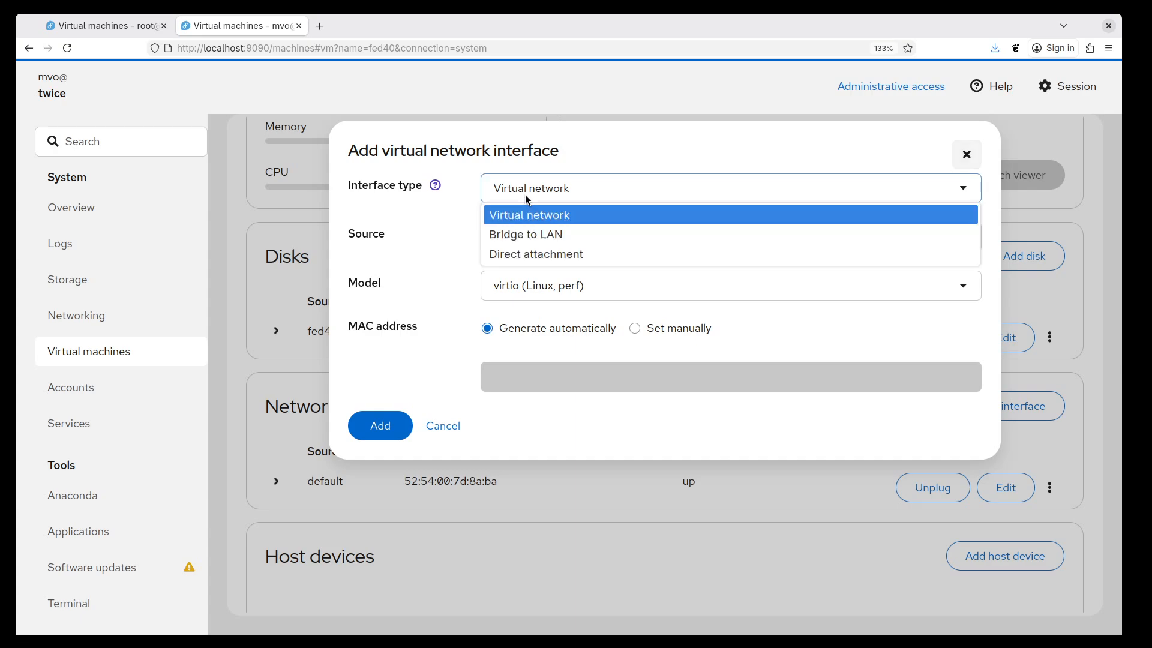
pyautogui.click(549, 232)
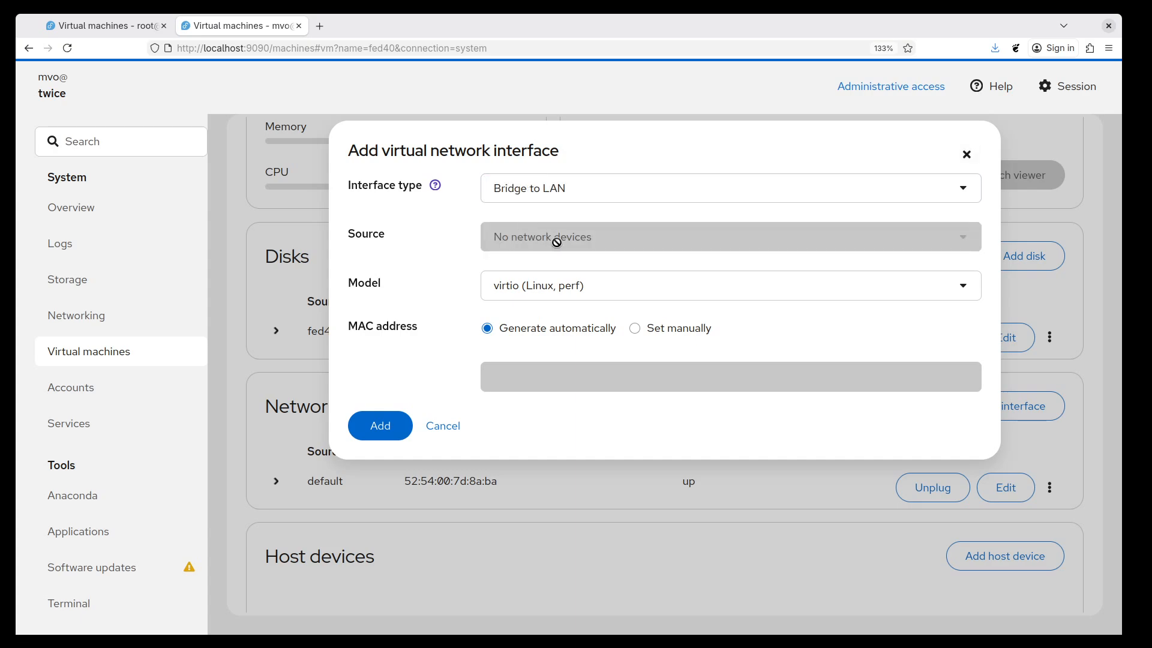
pyautogui.click(540, 188)
pyautogui.click(537, 254)
pyautogui.click(536, 237)
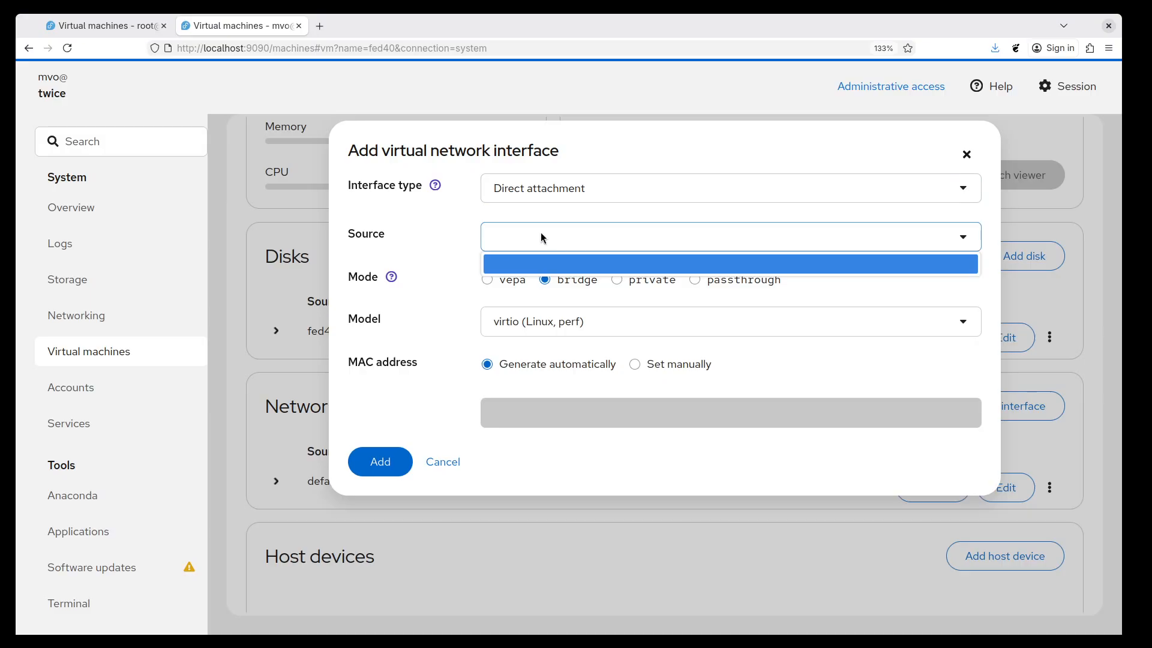
pyautogui.click(515, 233)
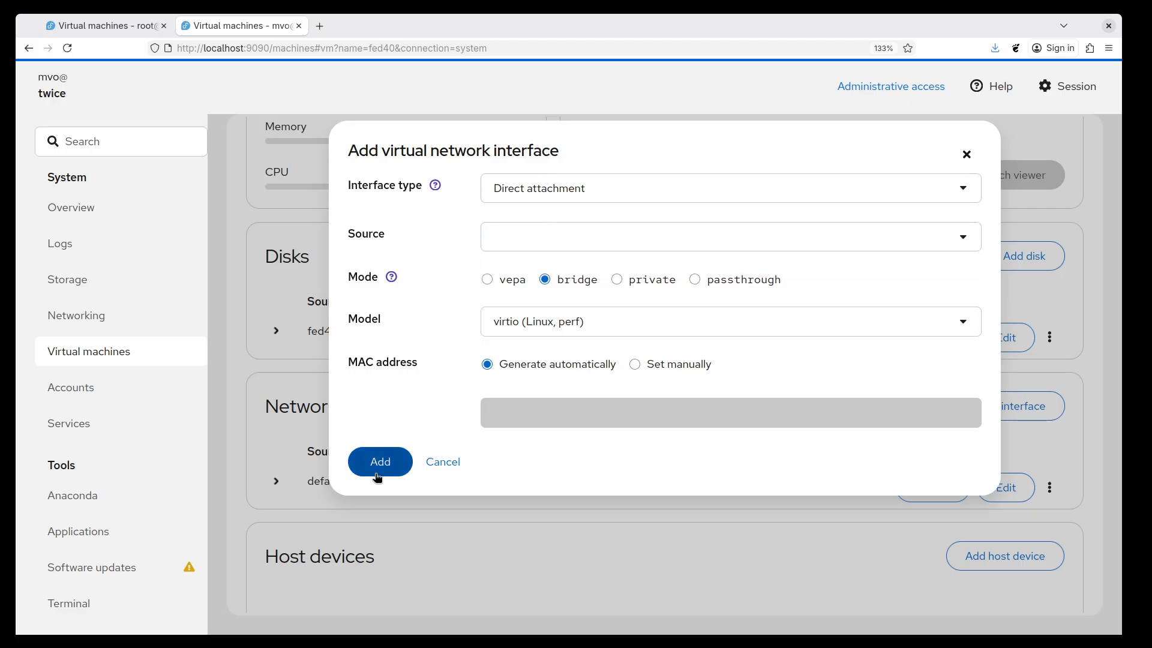
# Step: Cycle the interface type through Virtual network, Bridge to LAN and Direct attachment to compare their Source fields, and cancel the dialog
pyautogui.click(588, 190)
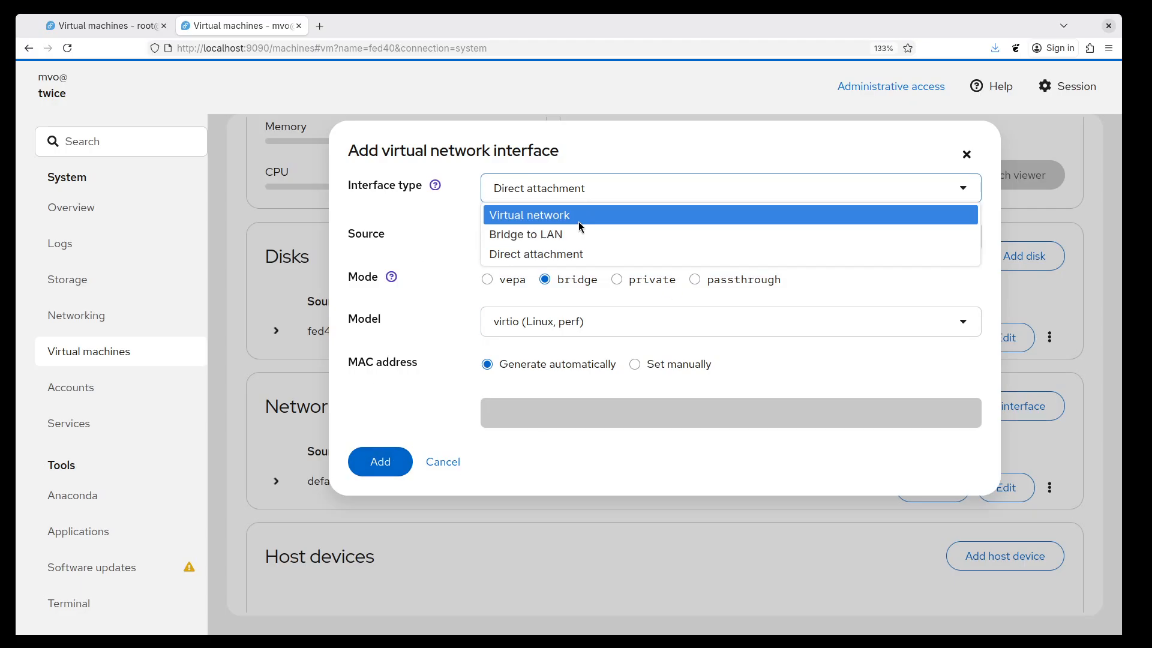
pyautogui.click(439, 233)
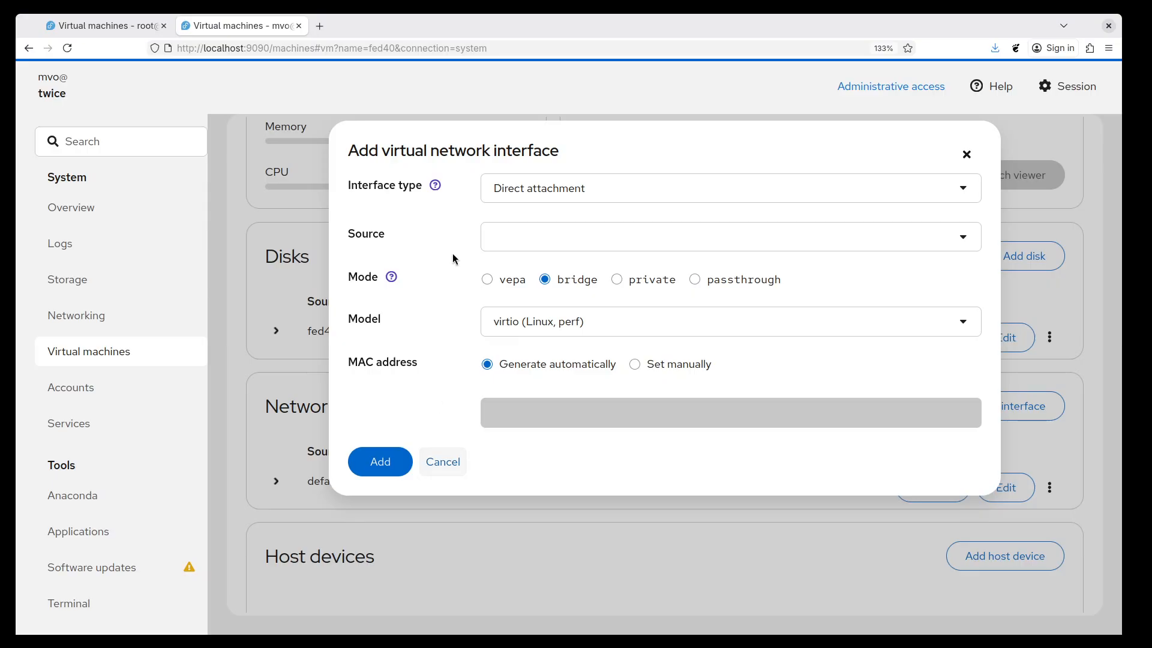
pyautogui.click(524, 189)
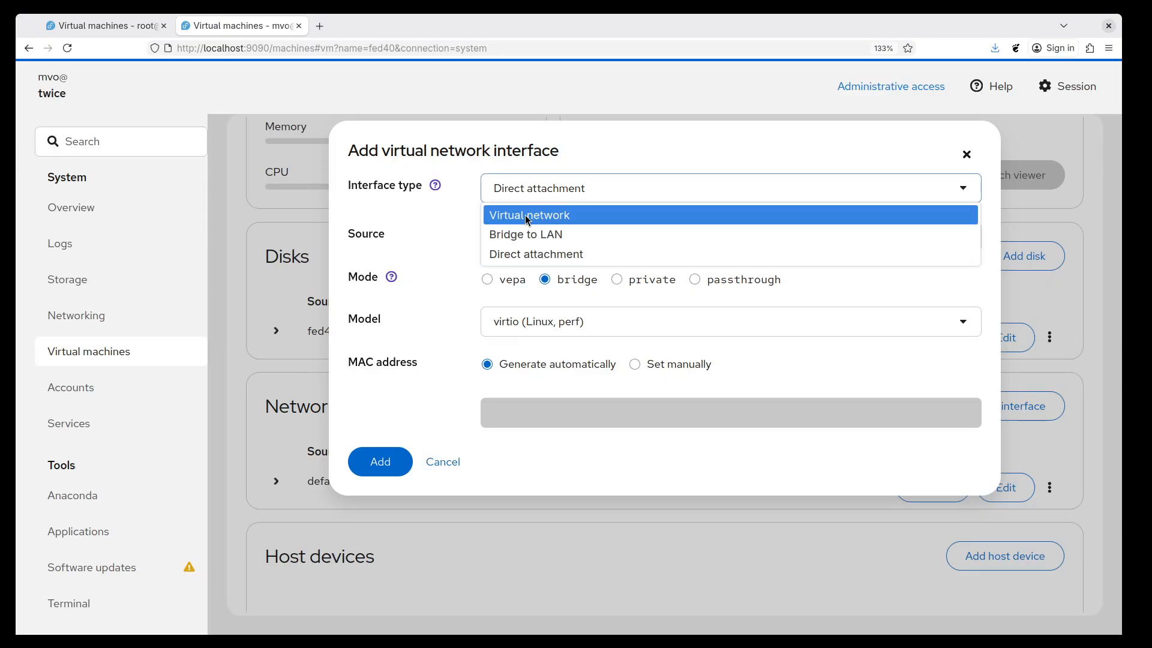
pyautogui.click(526, 215)
pyautogui.click(533, 190)
pyautogui.click(528, 234)
pyautogui.click(553, 188)
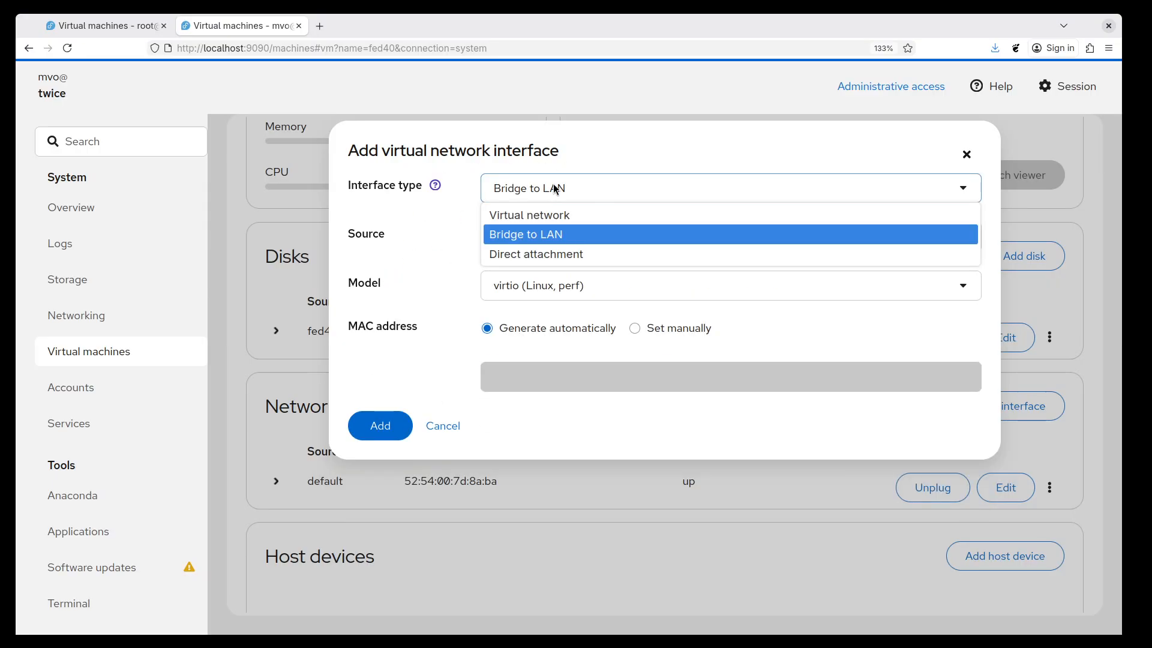
pyautogui.click(548, 254)
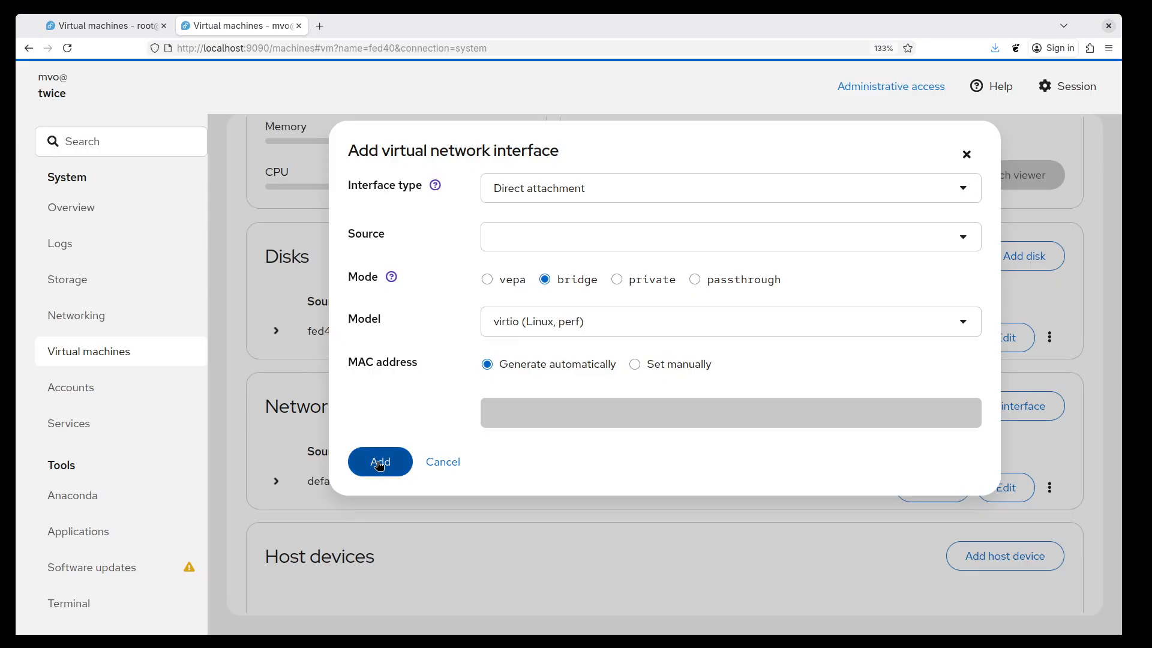
pyautogui.click(444, 463)
# Step: Try to reconnect to the dev host, and close its browser page
pyautogui.click(102, 25)
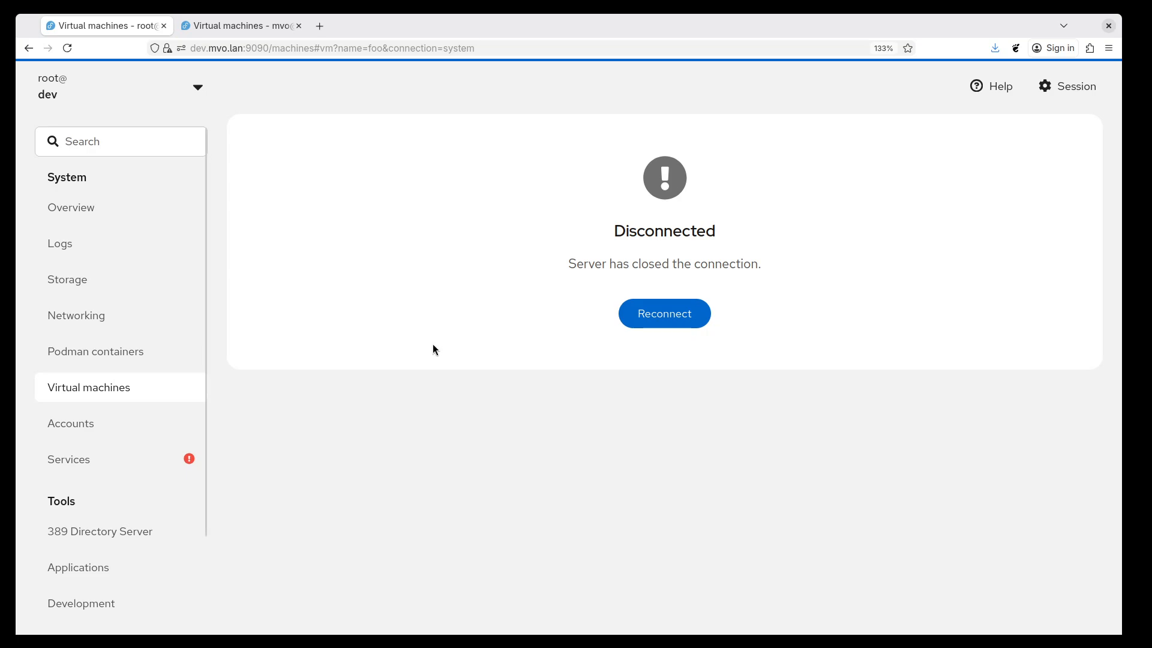
pyautogui.click(669, 318)
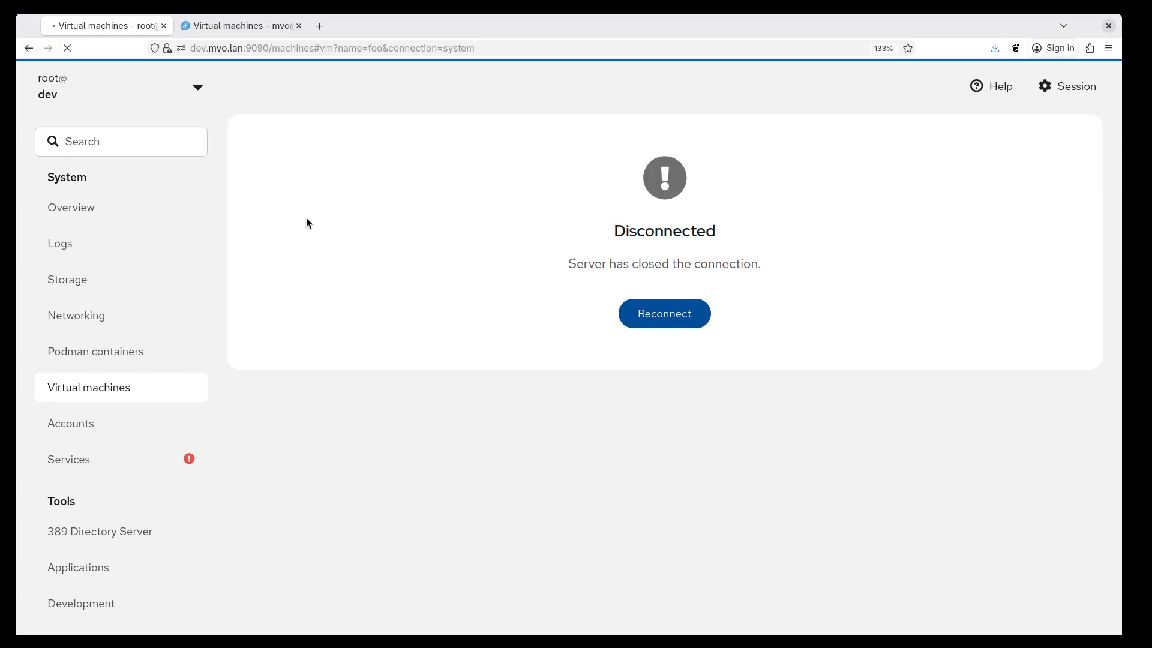
pyautogui.click(243, 28)
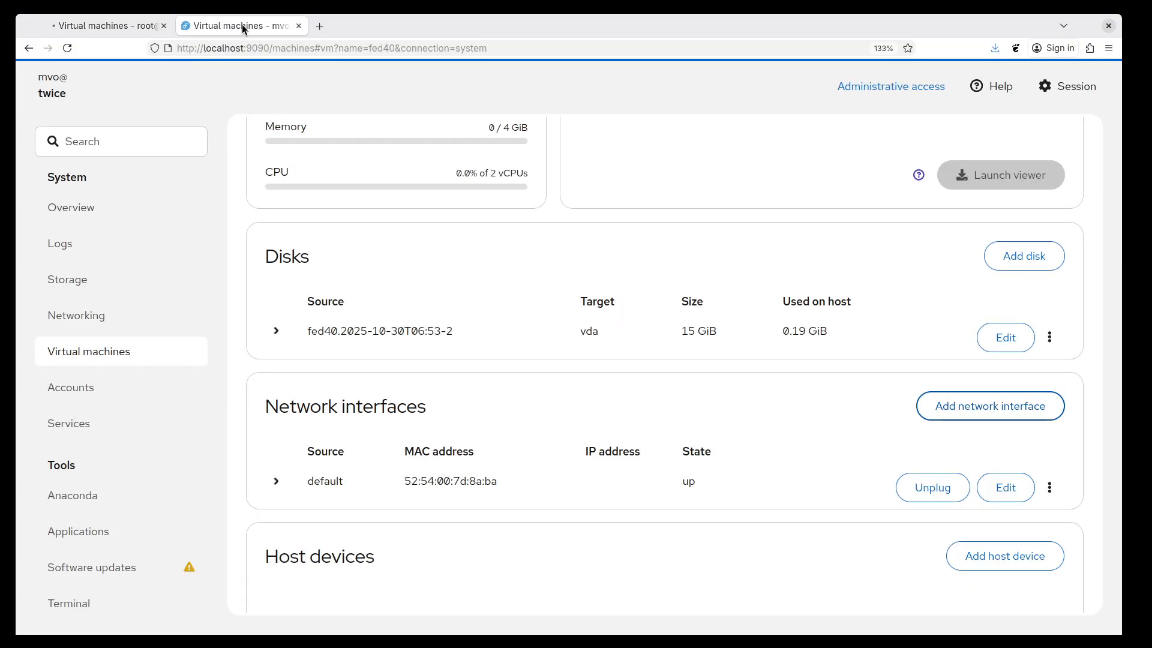
pyautogui.click(164, 27)
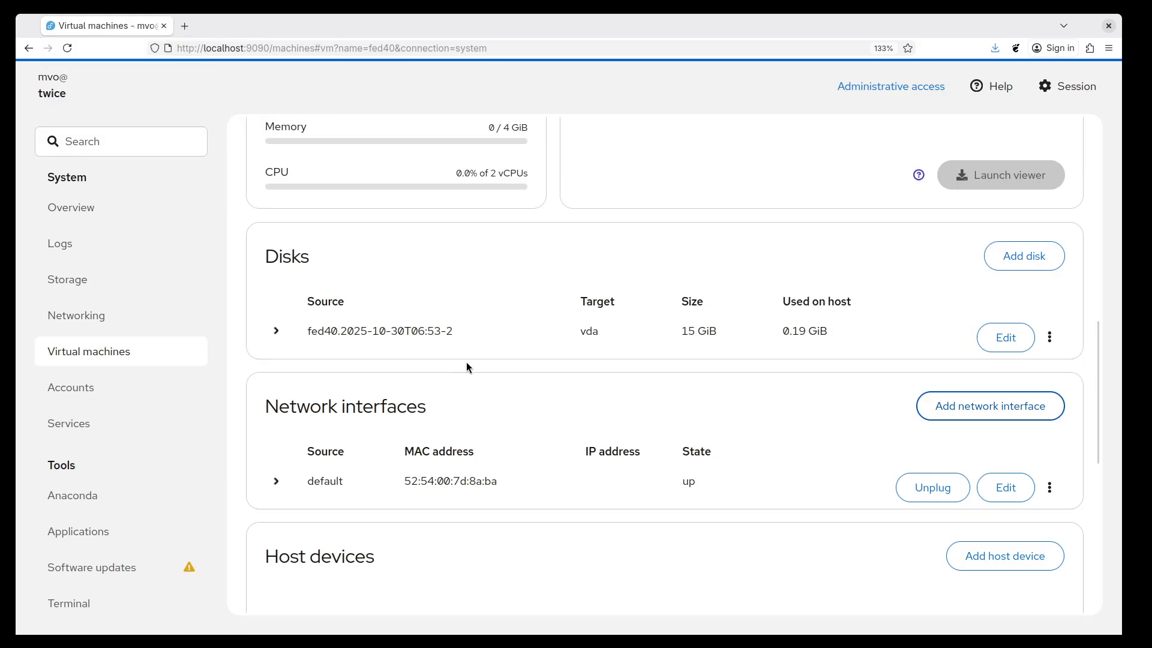
# Step: Open a terminal session on the host and change to the .local/share/ directory
pyautogui.scroll(-4, 360, 401)
pyautogui.click(99, 598)
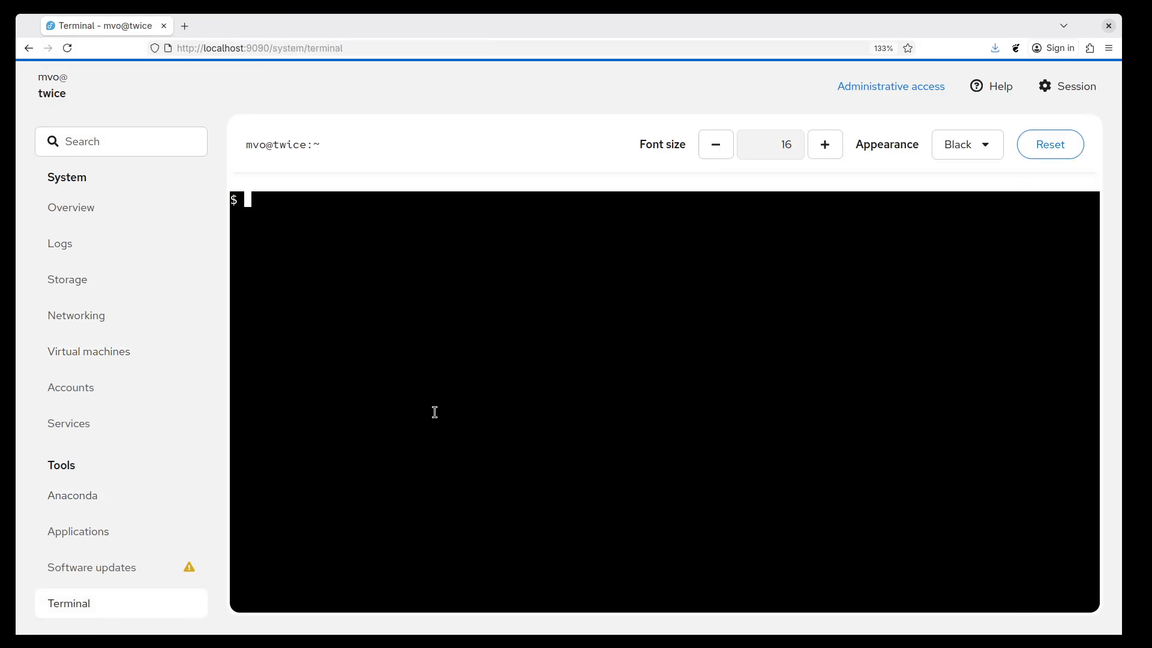
pyautogui.write('cd .l')
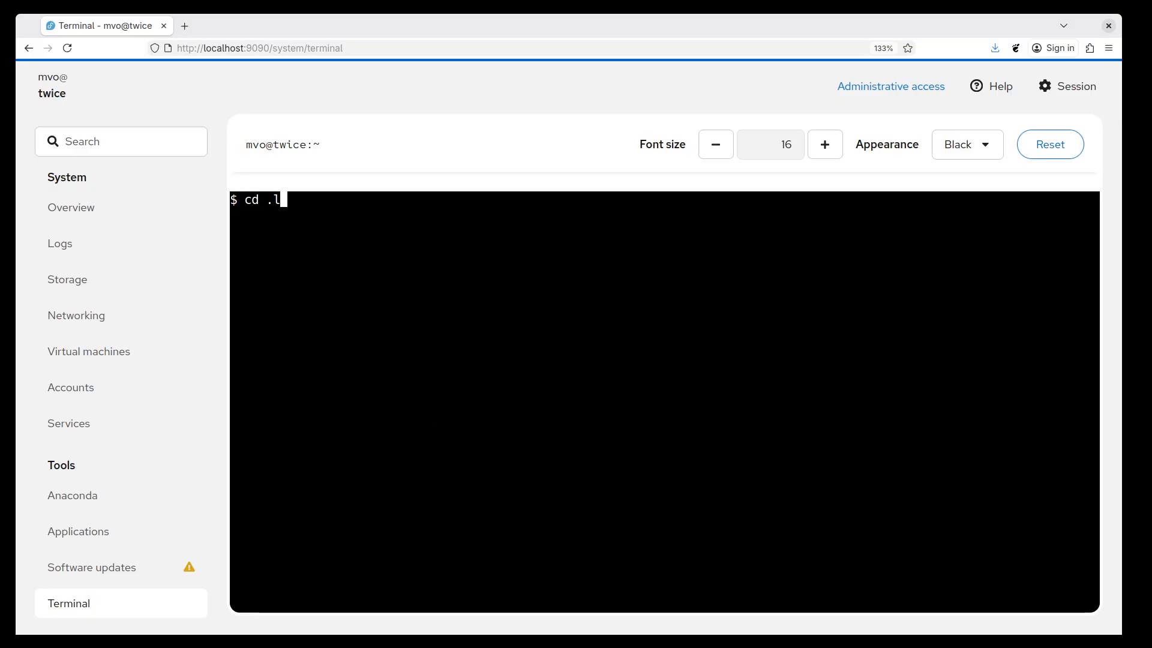
pyautogui.write('ocal/share/')
pyautogui.press('Return')
# Step: Rename the cockpit.disabled directory to cockpit with the mv command
pyautogui.write('mv cock')
pyautogui.press('Tab')
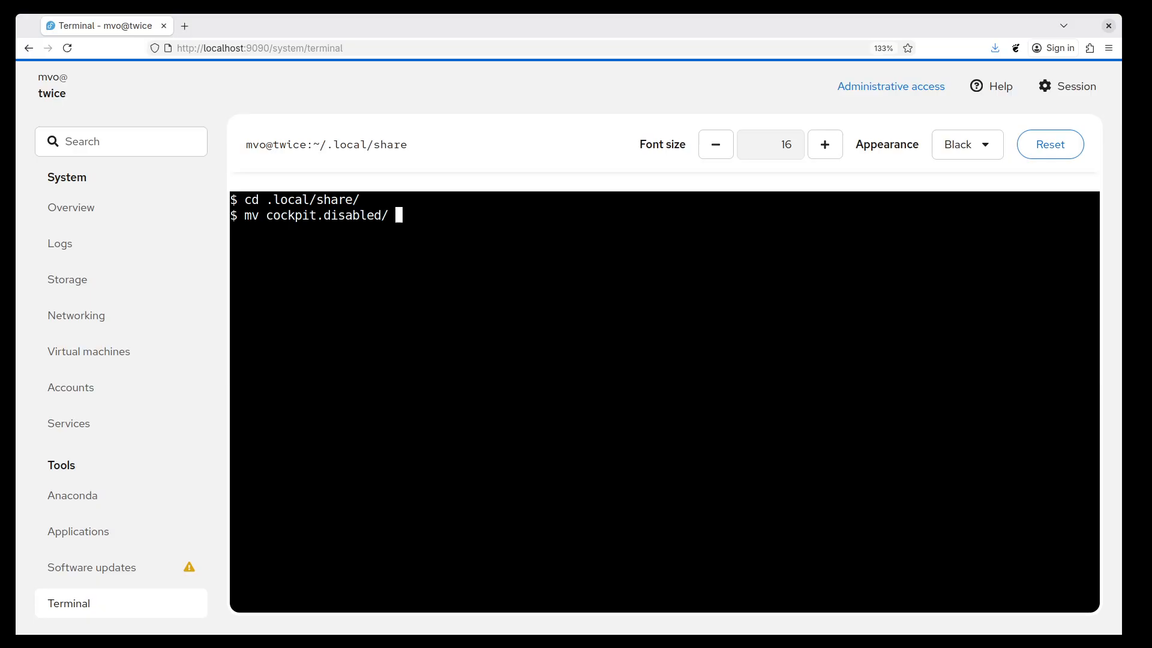
pyautogui.write('cock')
pyautogui.press('Tab')
pyautogui.press('BackSpace')
pyautogui.press('BackSpace')
pyautogui.press('BackSpace')
pyautogui.press('BackSpace')
pyautogui.press('BackSpace')
pyautogui.press('BackSpace')
pyautogui.press('BackSpace')
pyautogui.press('BackSpace')
pyautogui.press('BackSpace')
pyautogui.press('BackSpace')
pyautogui.press('Return')
# Step: Log out of the session and log back in with the account's user name and password
pyautogui.click(1074, 89)
pyautogui.click(984, 256)
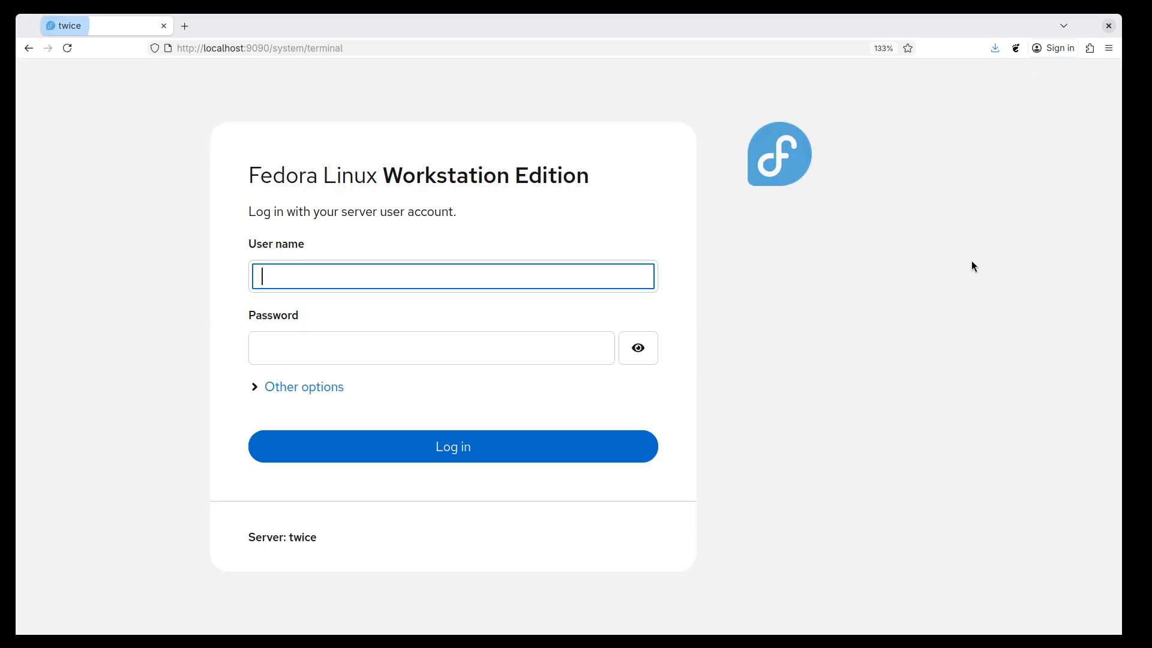
pyautogui.write('mvo')
pyautogui.press('Tab')
pyautogui.write('********')
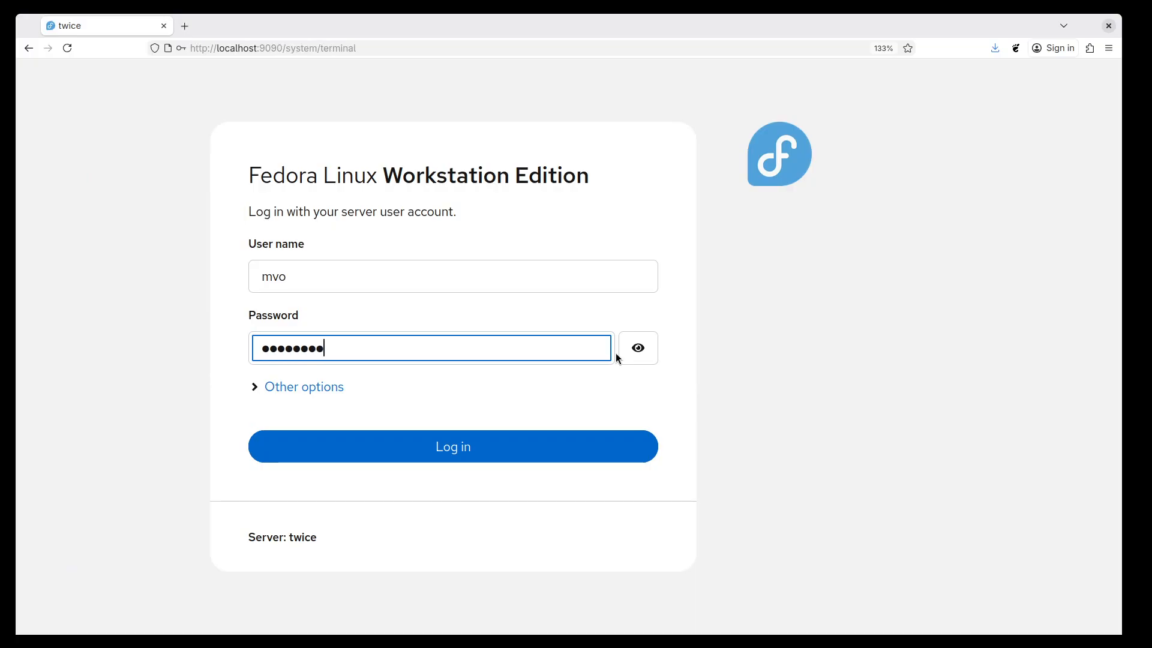
pyautogui.click(470, 450)
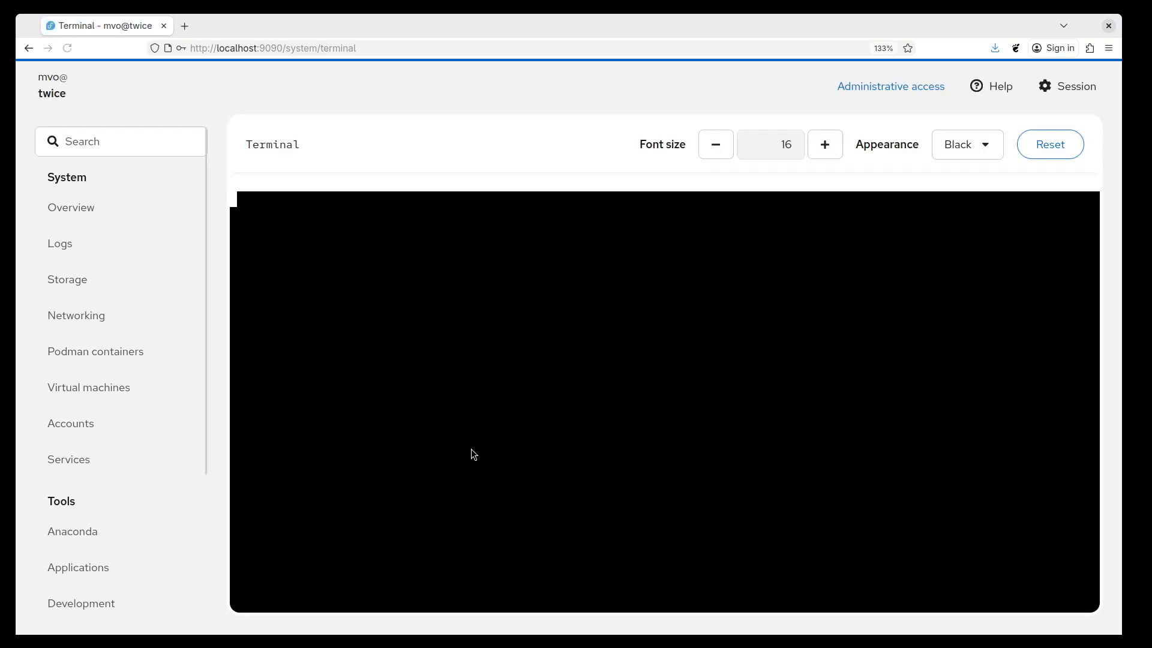
# Step: Open the fed40 virtual machine's details and bring up the dialog for adding a network interface
pyautogui.click(106, 396)
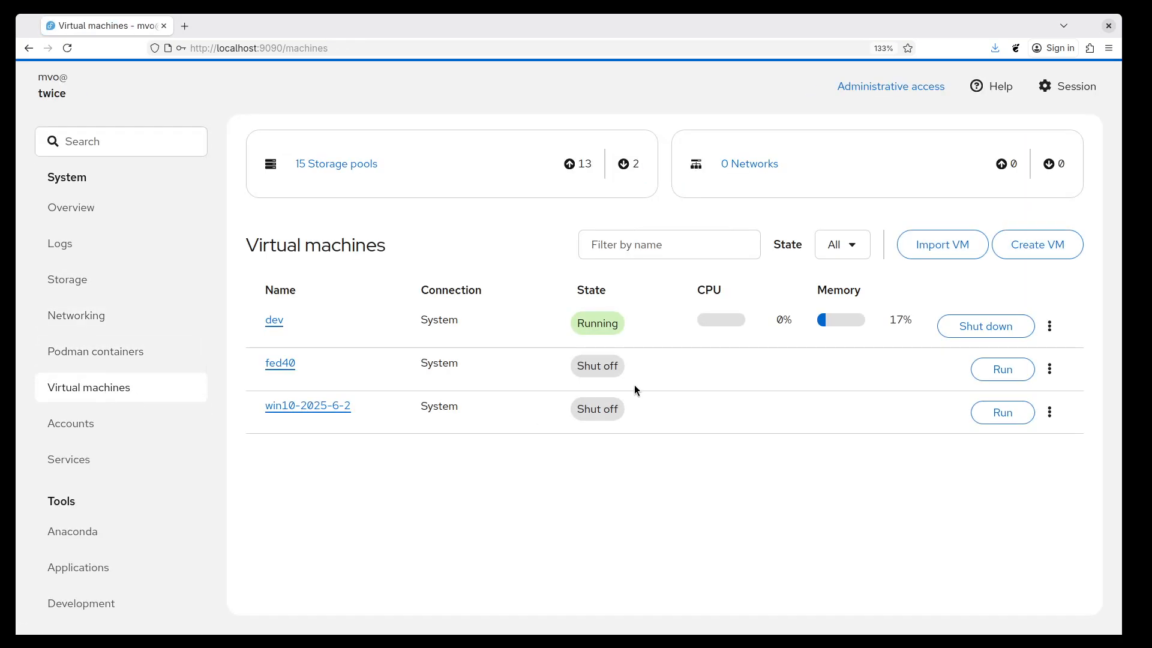
pyautogui.click(280, 365)
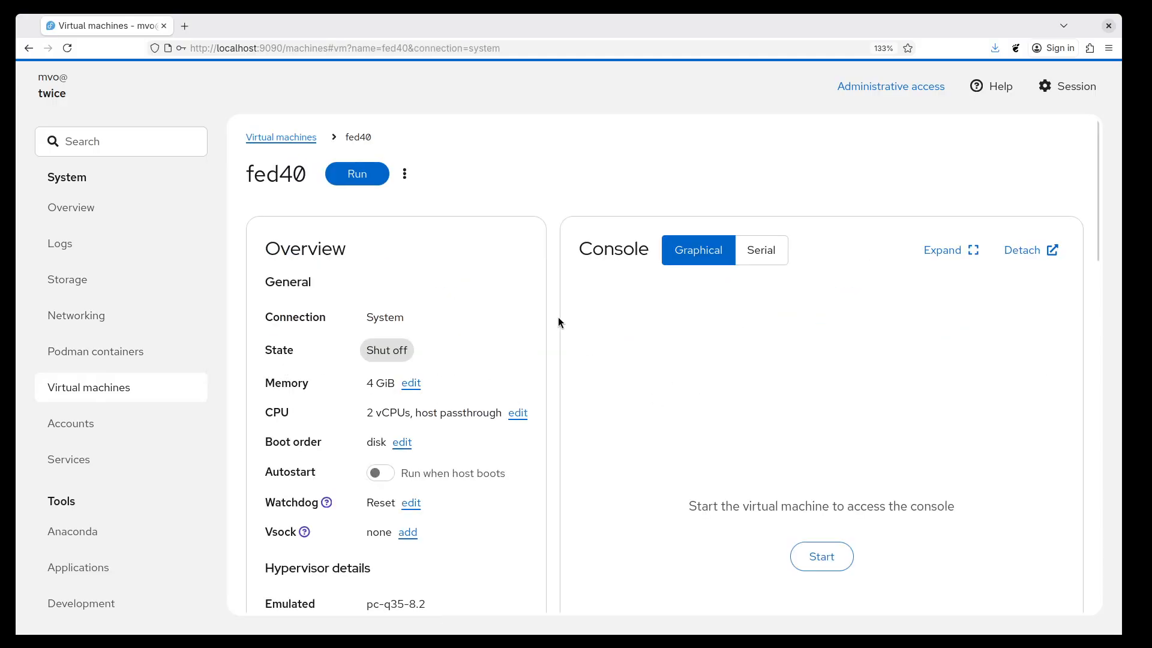
pyautogui.click(296, 139)
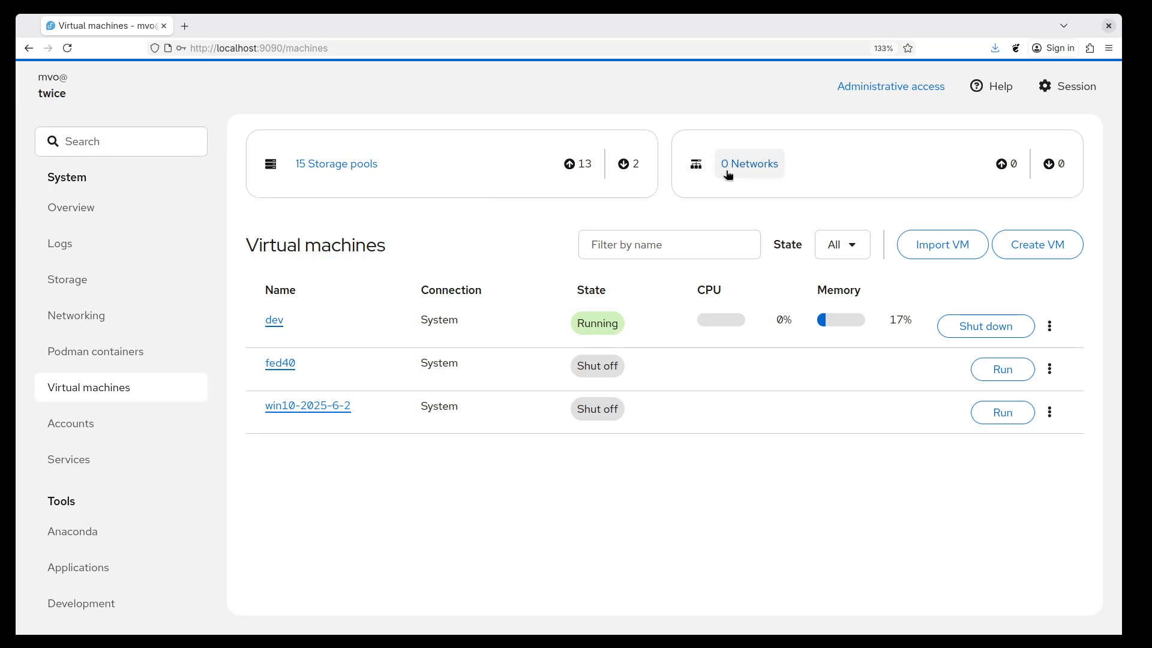
pyautogui.click(280, 366)
pyautogui.scroll(-10, 639, 413)
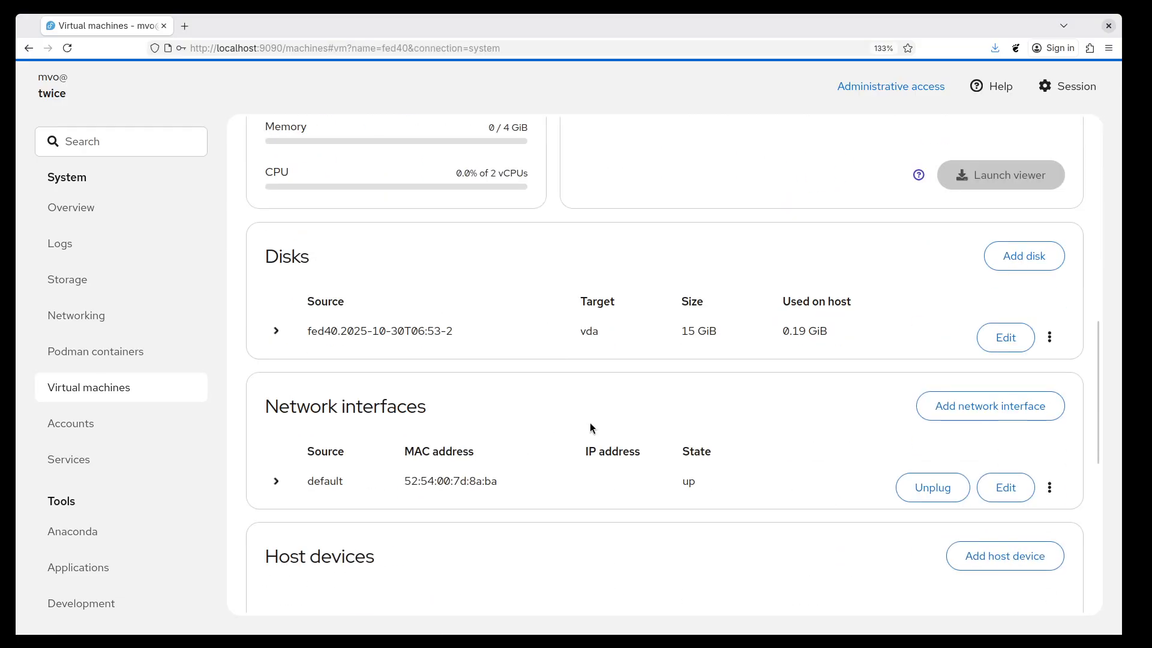
pyautogui.click(975, 319)
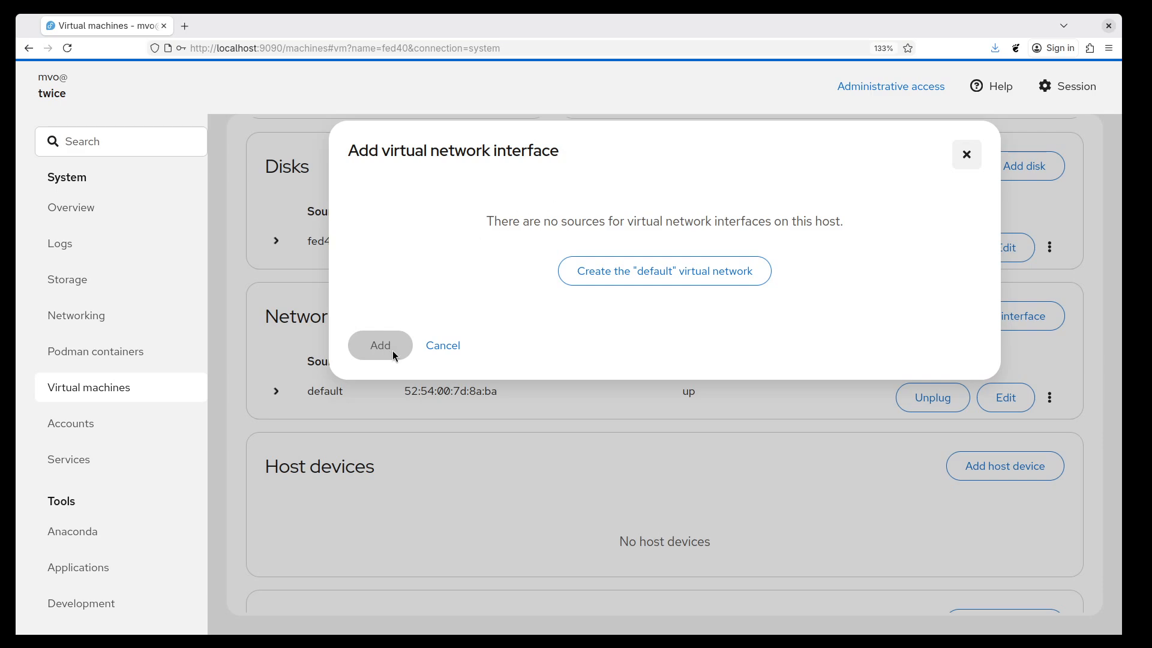
# Step: Create the "default" virtual network from within the add interface dialog, and cancel adding the interface
pyautogui.click(678, 274)
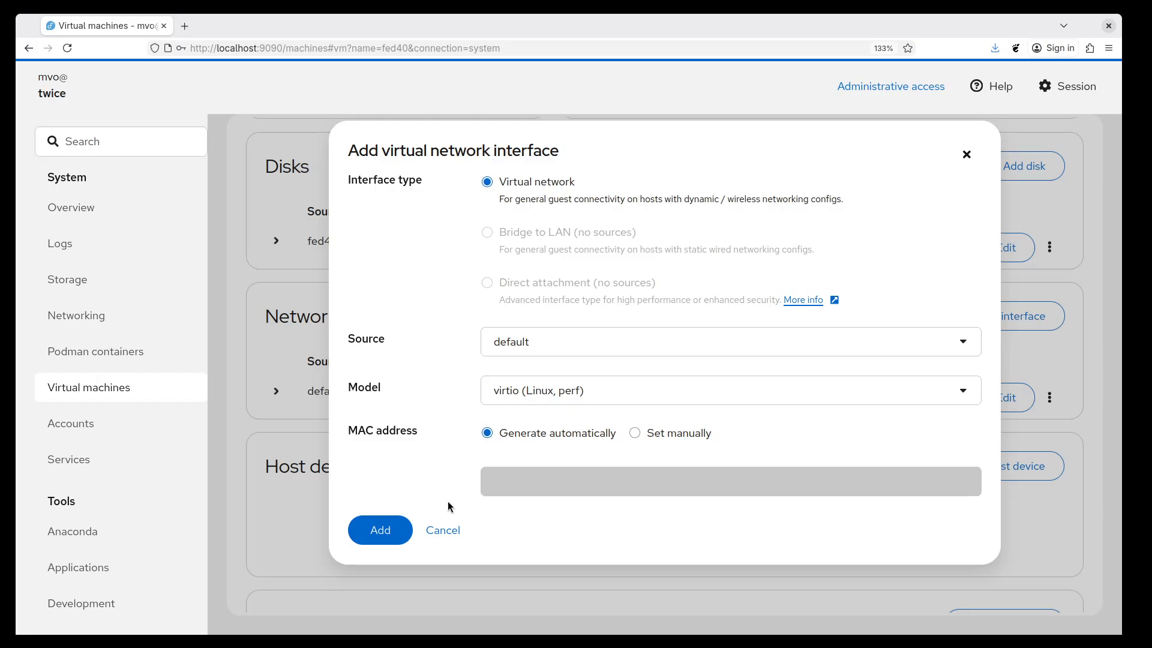
pyautogui.click(451, 532)
pyautogui.scroll(15, 476, 460)
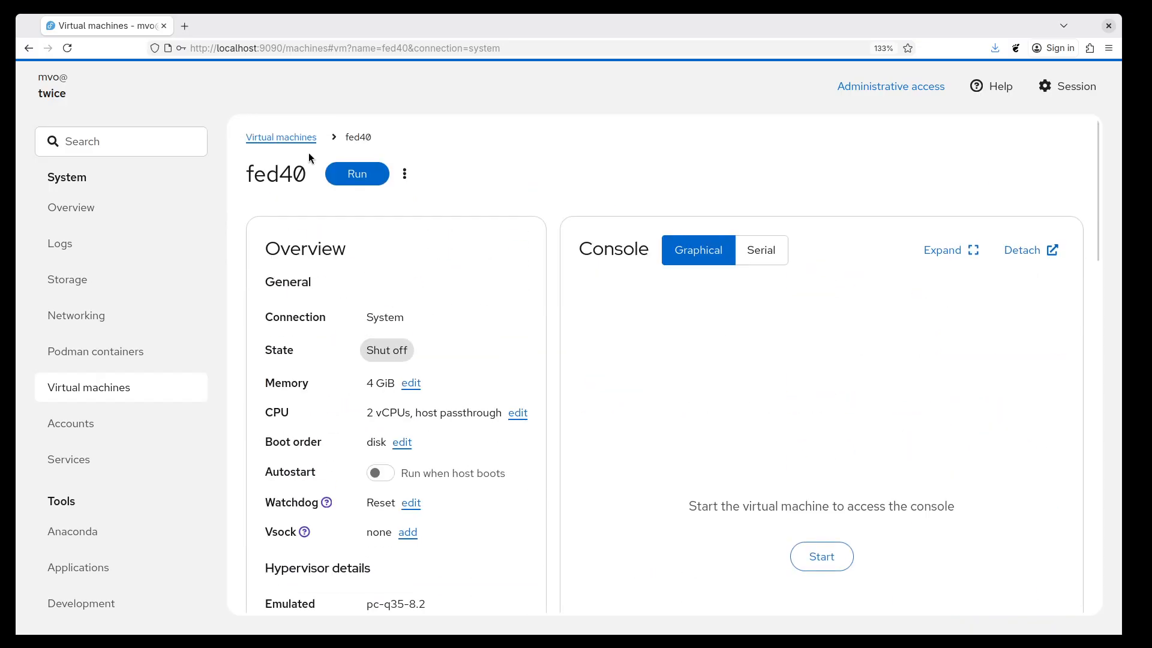
# Step: Delete the default virtual network from the host's list of networks, and recreate it there
pyautogui.click(305, 138)
pyautogui.click(747, 163)
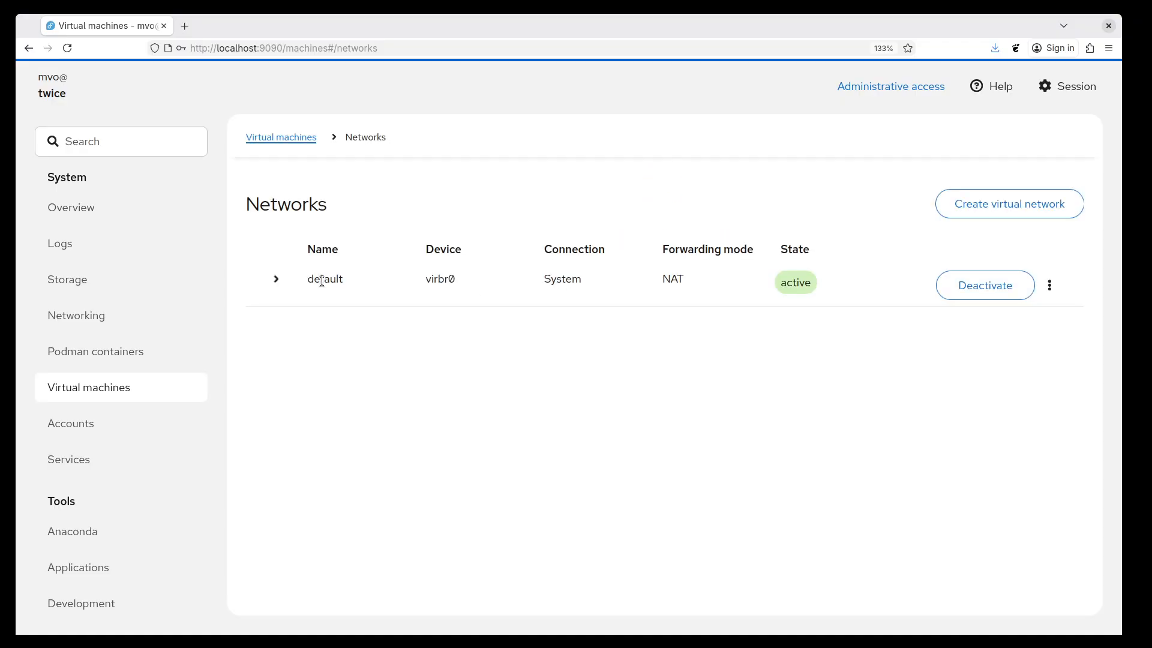
pyautogui.click(1049, 285)
pyautogui.click(1030, 322)
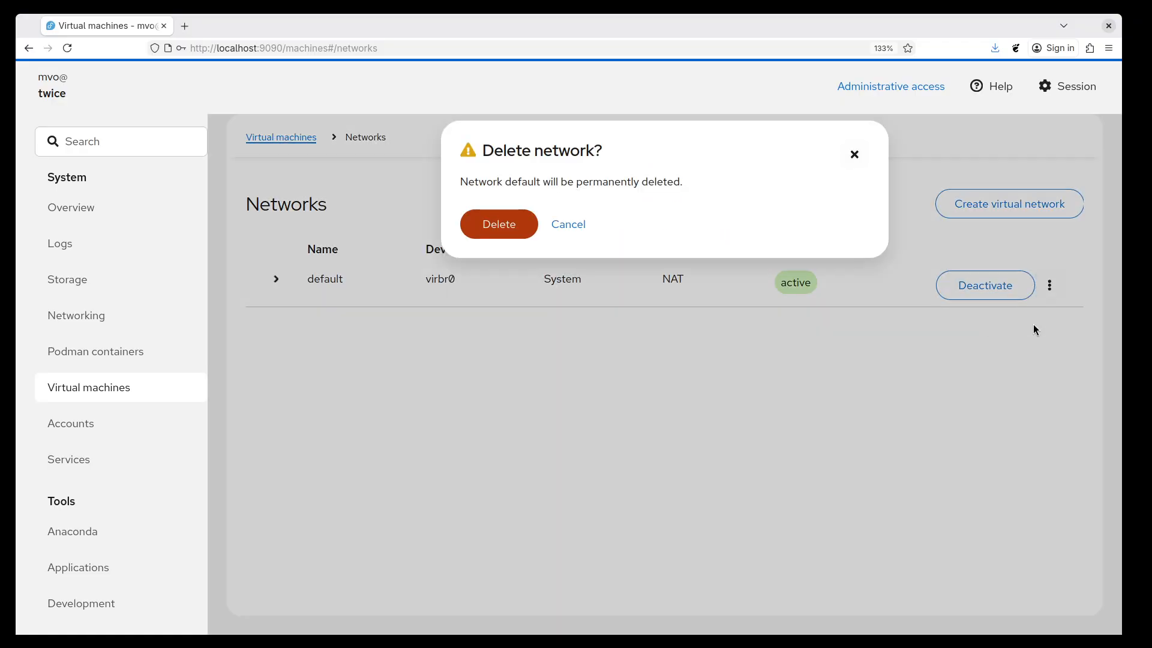
pyautogui.click(500, 231)
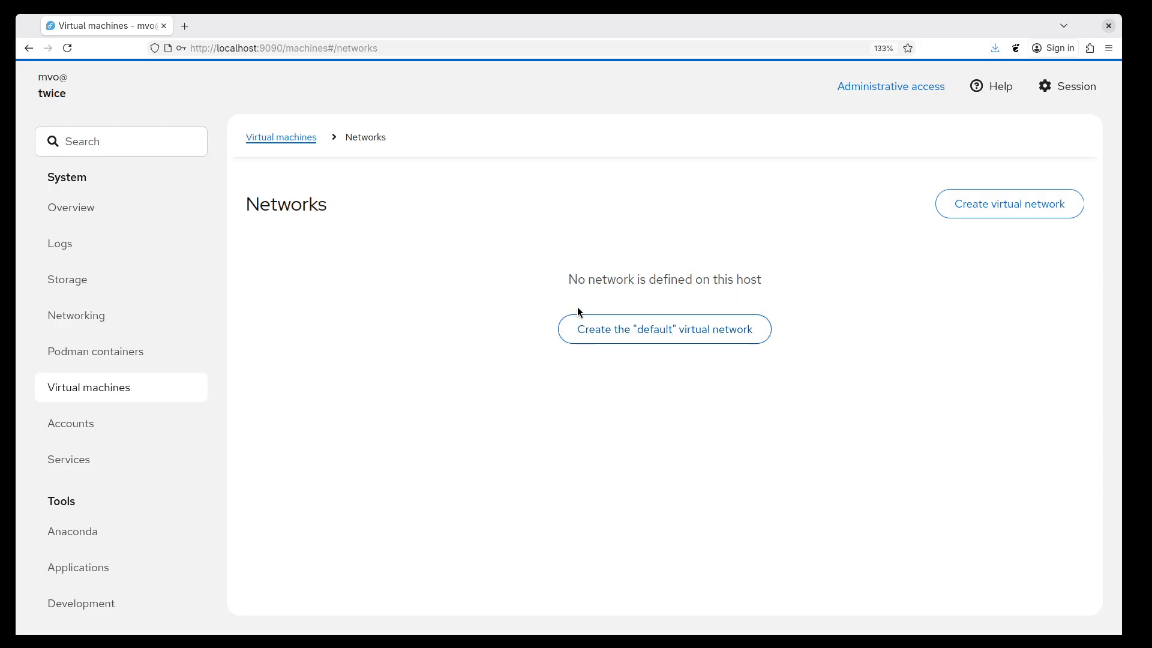
pyautogui.click(656, 333)
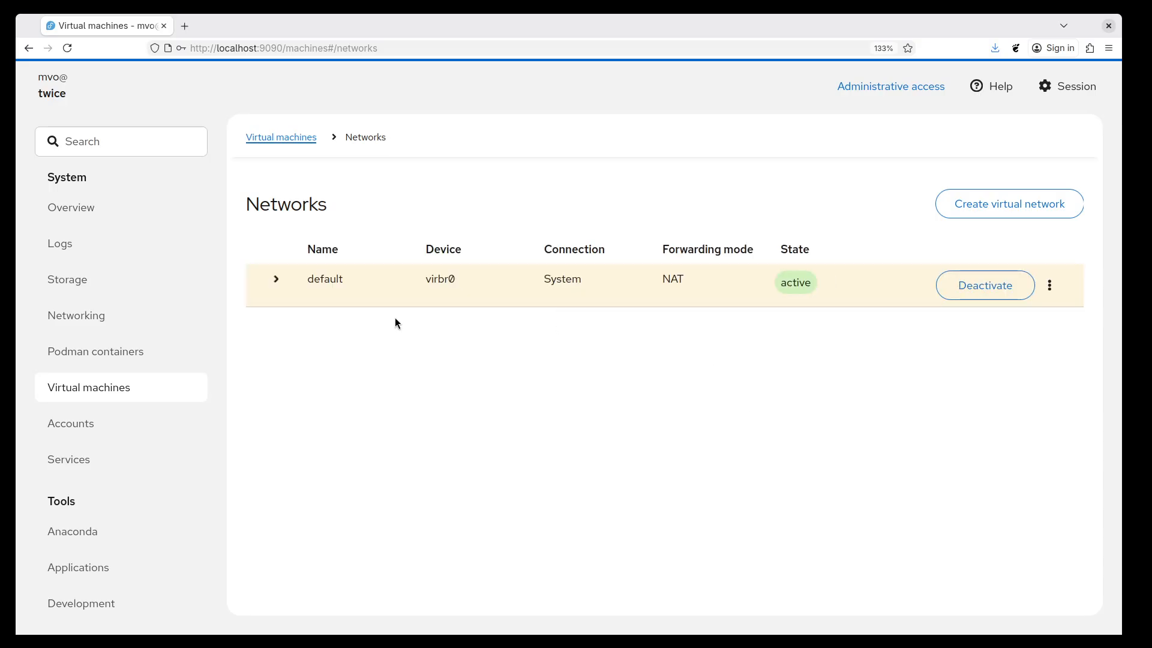